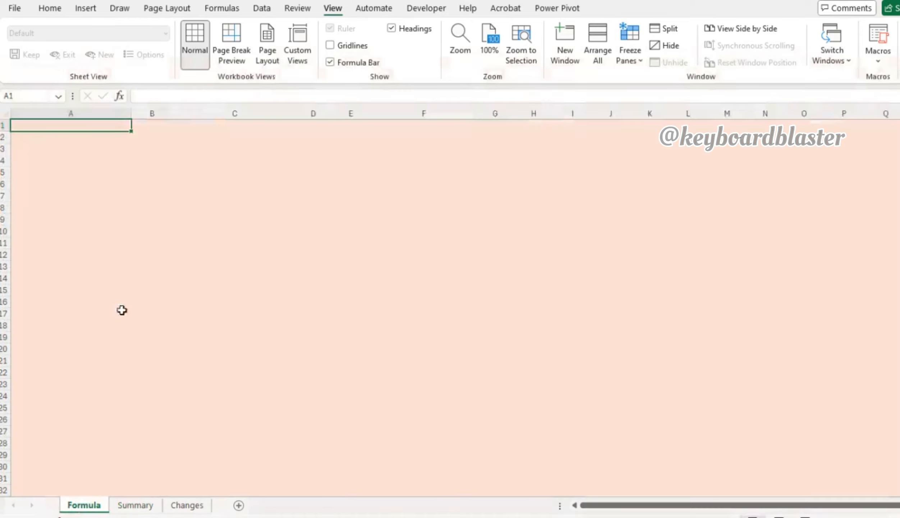
- Paste the heading "Sequence" into A1 of the Formula sheet and merge and center it across A1:C1
drag(109, 124, 287, 125)
key(ctrl+v)
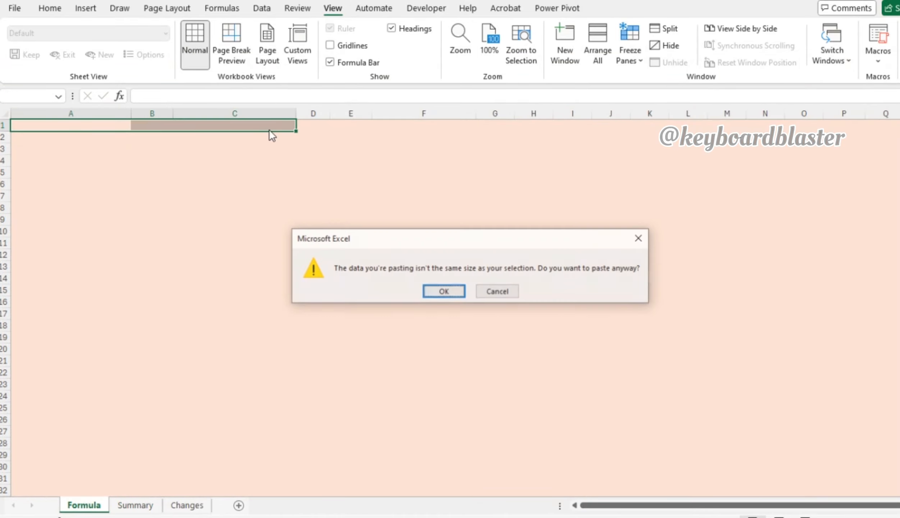
key(Return)
drag(124, 127, 251, 122)
click(53, 10)
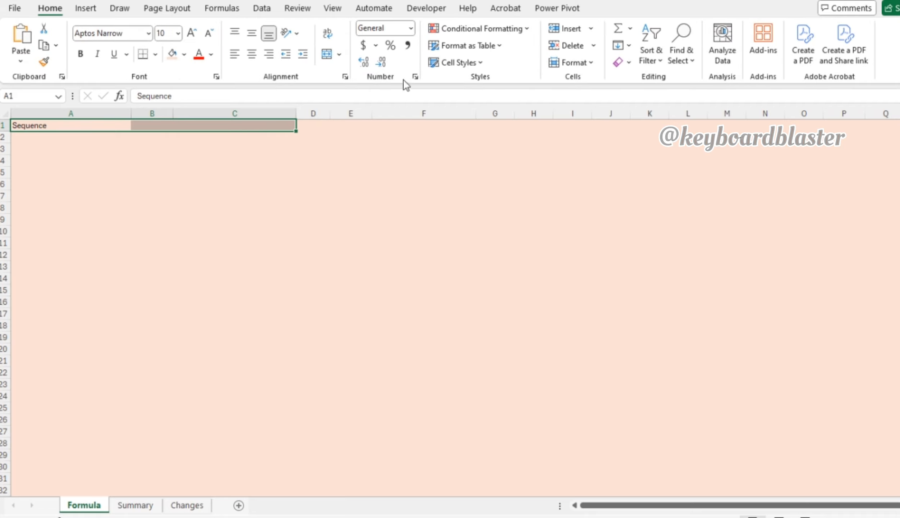
click(329, 56)
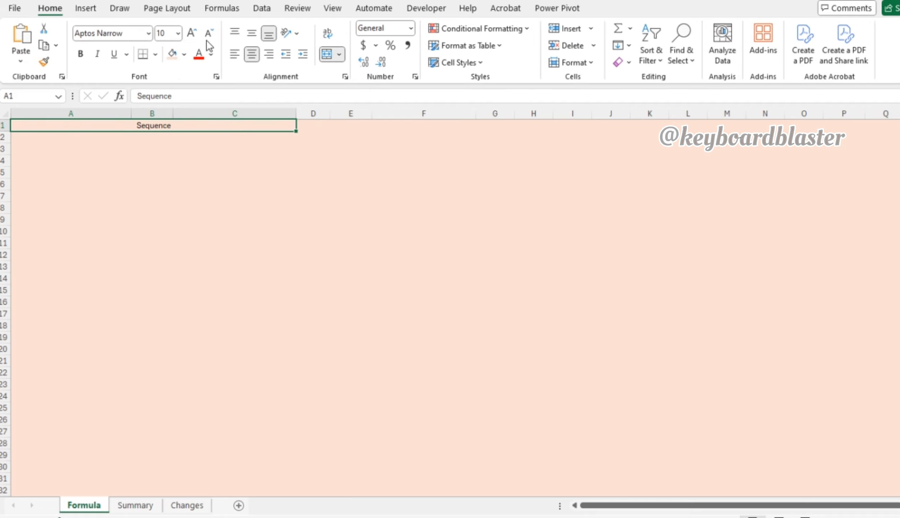
- Format the merged heading in A1 as bold at font size 14 with a bottom border
click(194, 33)
click(194, 32)
click(194, 32)
key(ctrl+b)
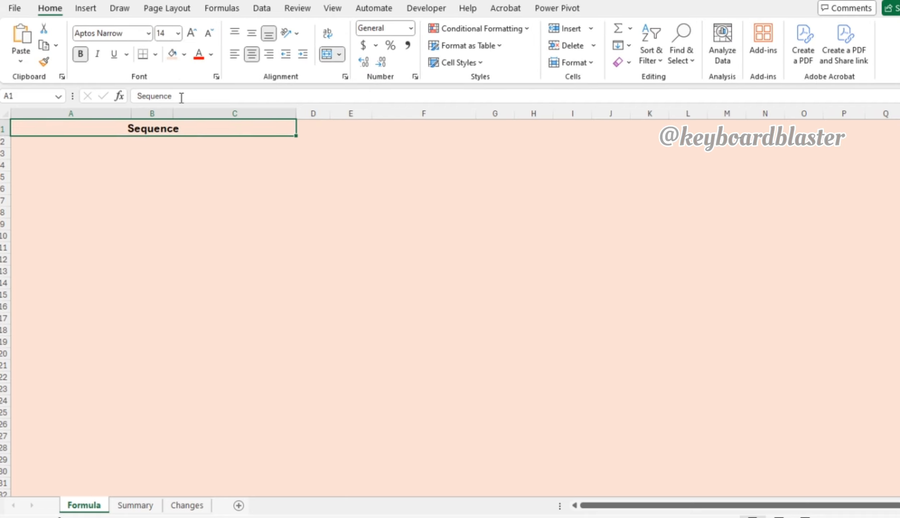
click(155, 55)
click(184, 267)
click(333, 188)
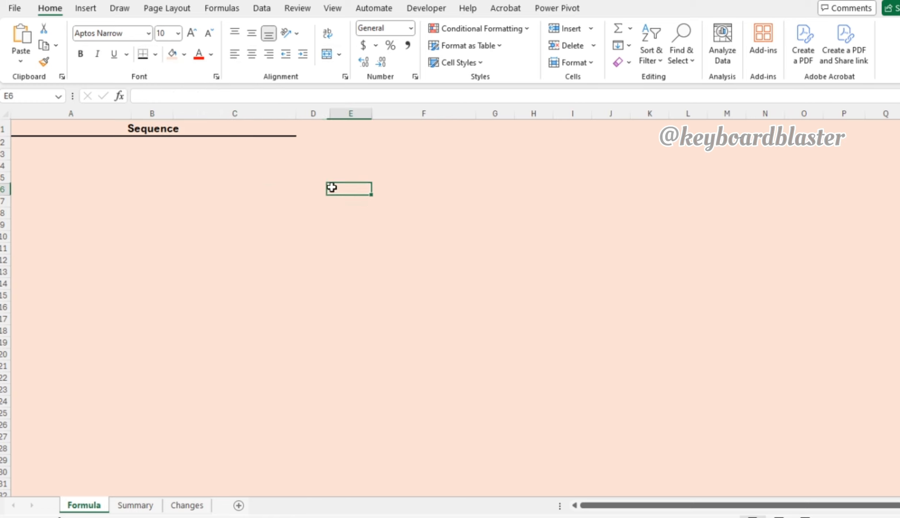
- Extend the heading text in A1 to read "Sequence Excel Formula"
click(215, 127)
double_click(218, 126)
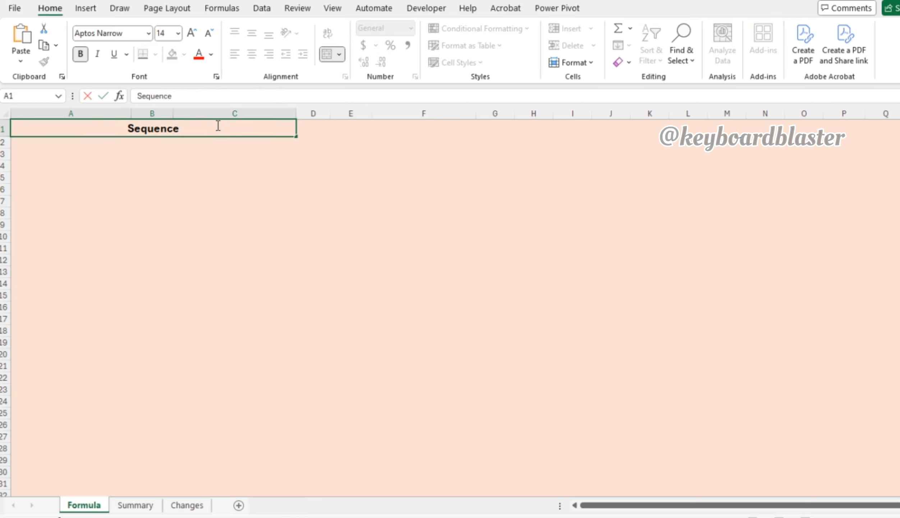
text(Excel f)
key(BackSpace)
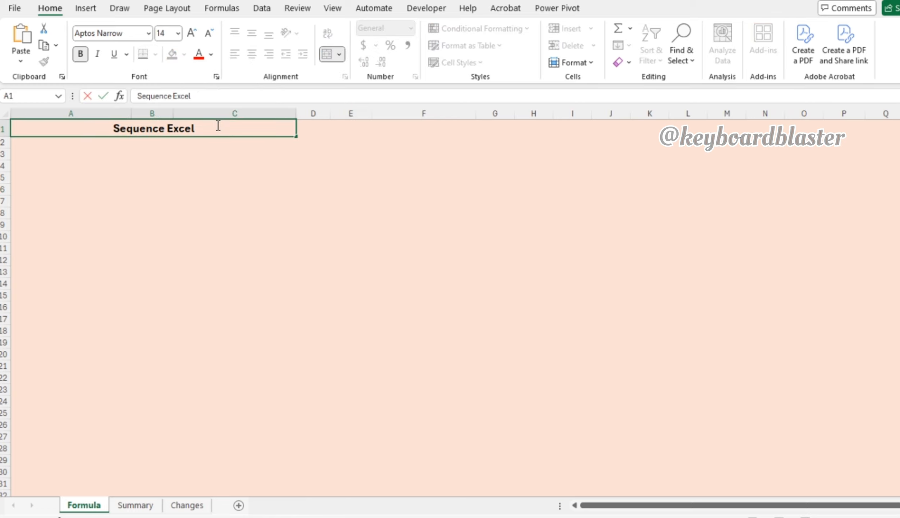
text(Formula)
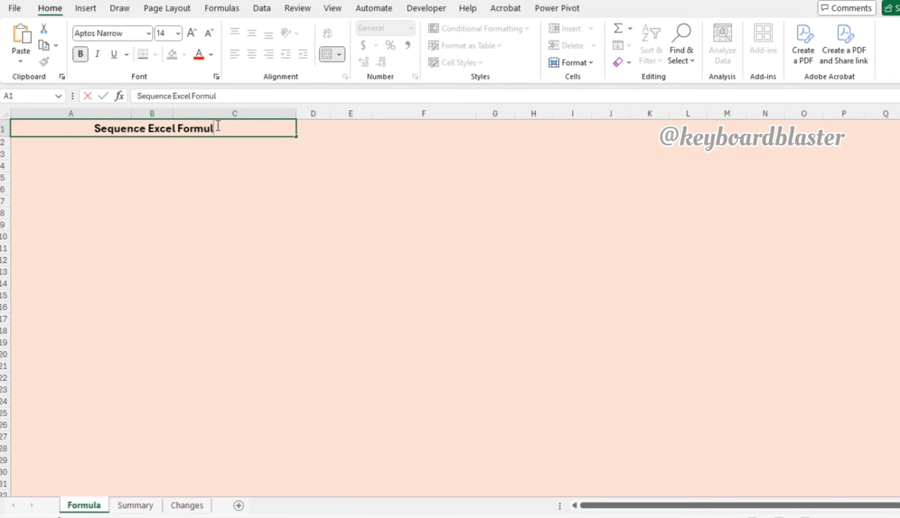
key(Return)
key(Return)
key(Return)
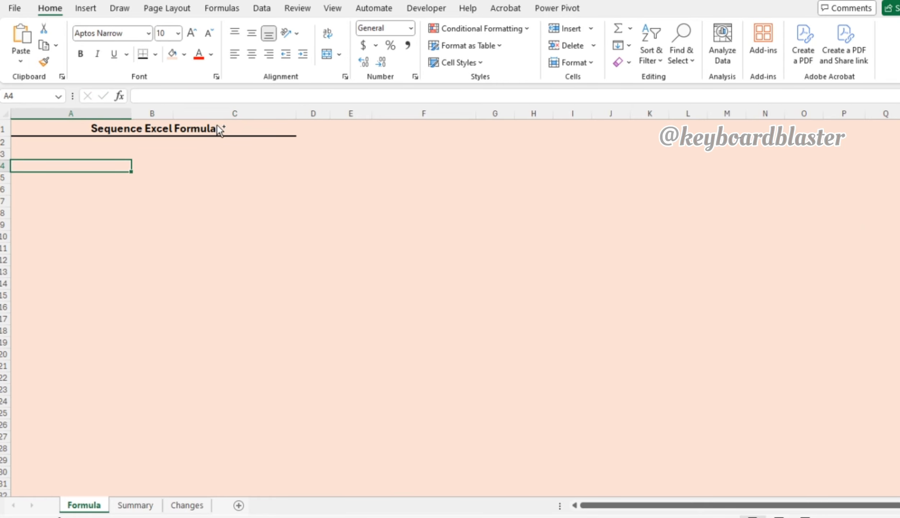
- Consult the basic example on the Summary sheet and enter =SEQUENCE(10) in cell A4 of the Formula sheet
key(ctrl+Page_Down)
drag(91, 141, 94, 187)
click(110, 155)
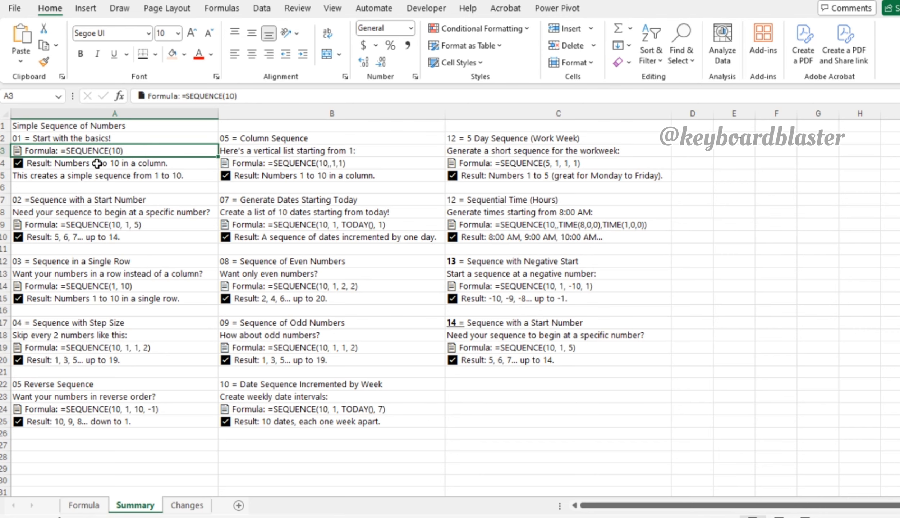
click(97, 164)
click(99, 151)
key(ctrl+Page_Up)
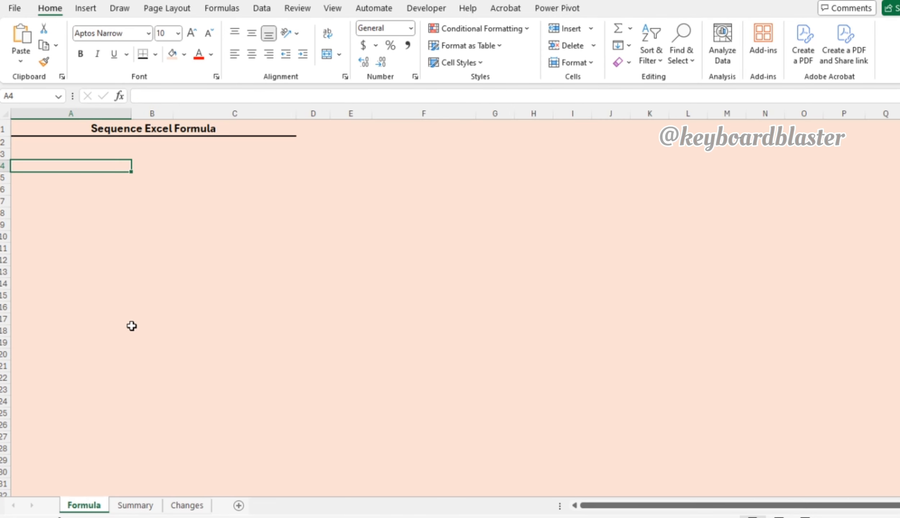
text(=seq)
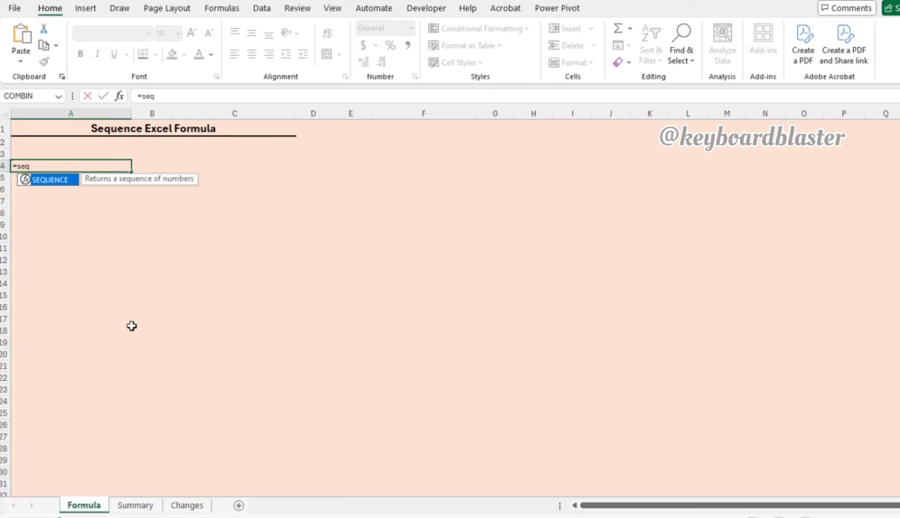
key(Tab)
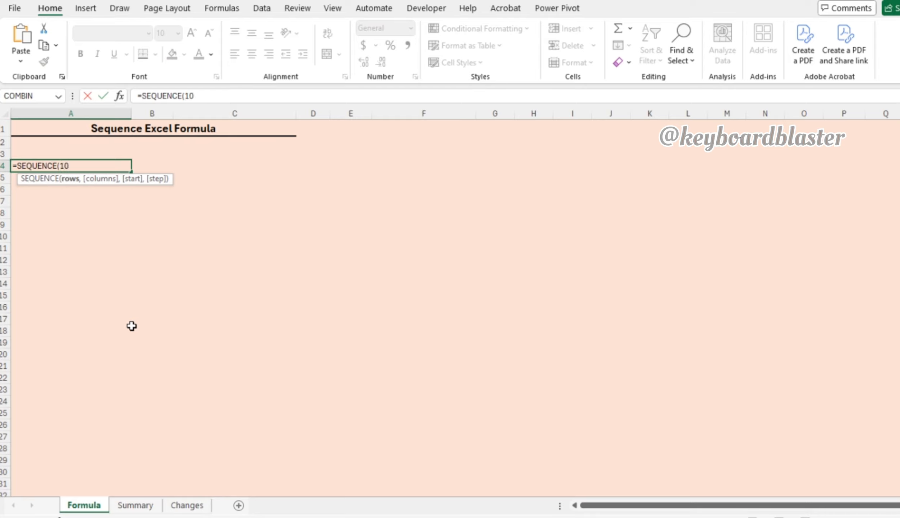
text(10)
key(Return)
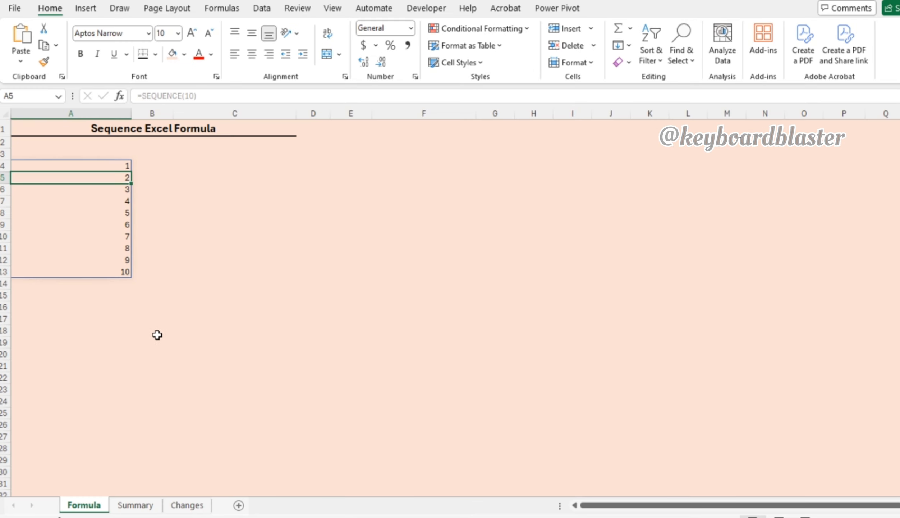
- Consult the start-number example on the Summary sheet and enter =SEQUENCE(10,1,5) in cell C4 of the Formula sheet
click(148, 511)
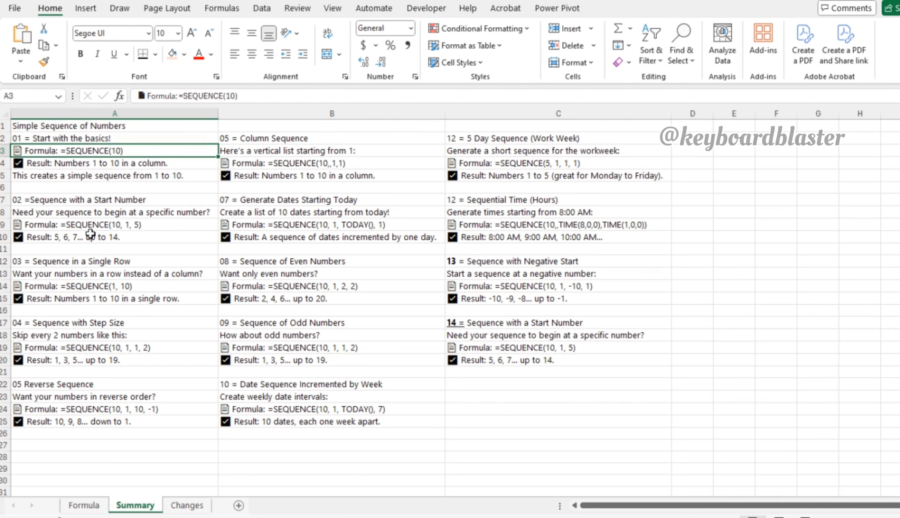
click(83, 505)
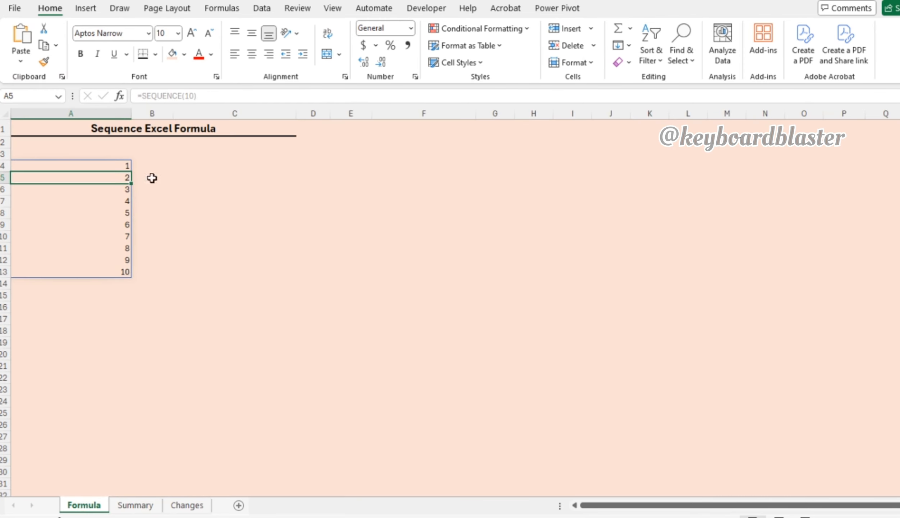
click(179, 160)
text(=seq)
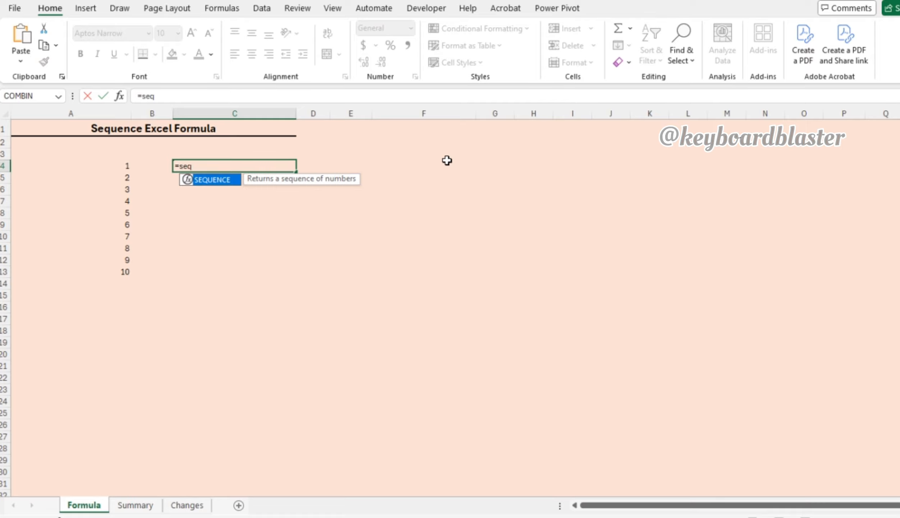
key(Tab)
text(10,)
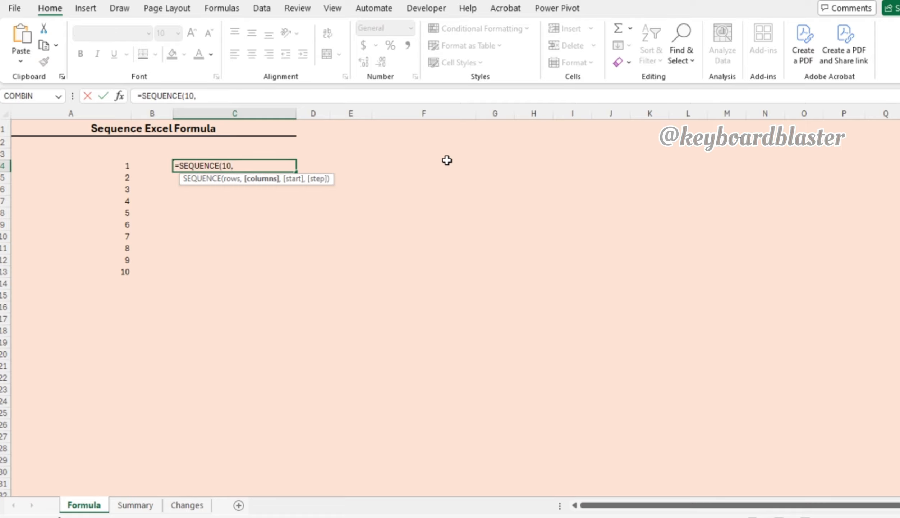
text(1,)
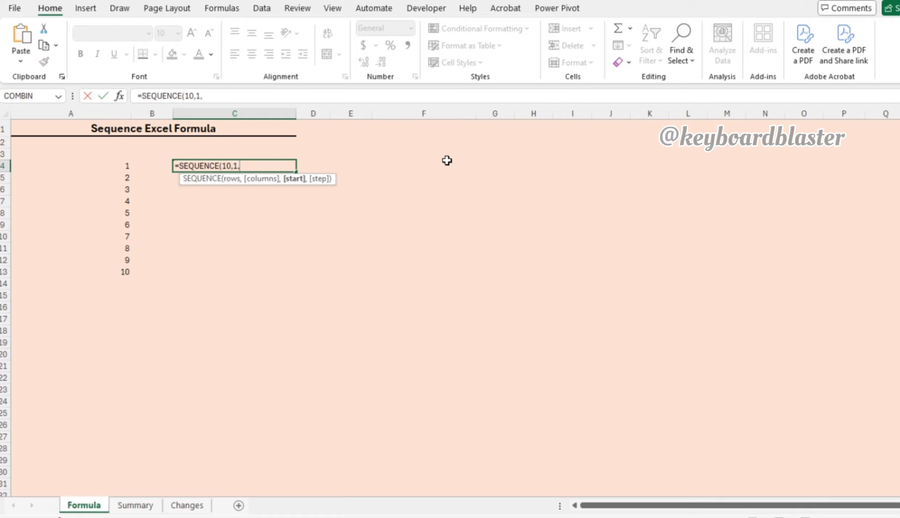
text(5))
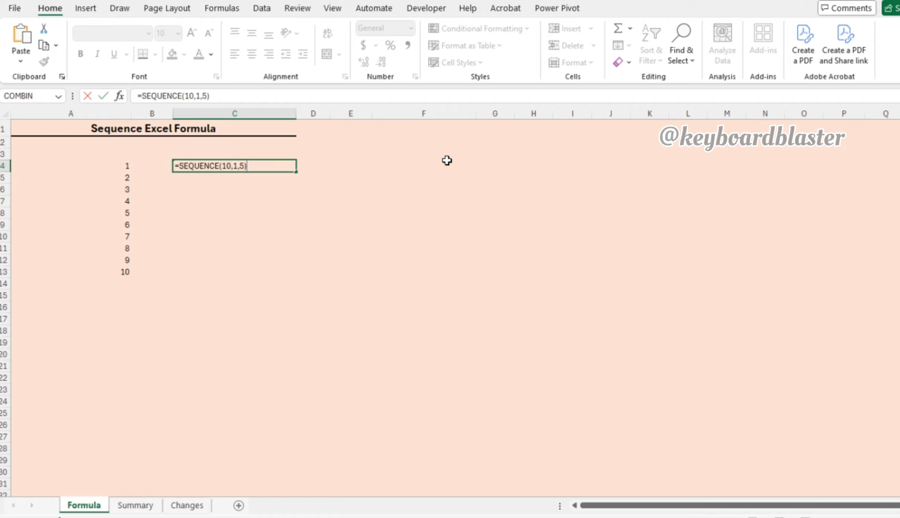
key(Return)
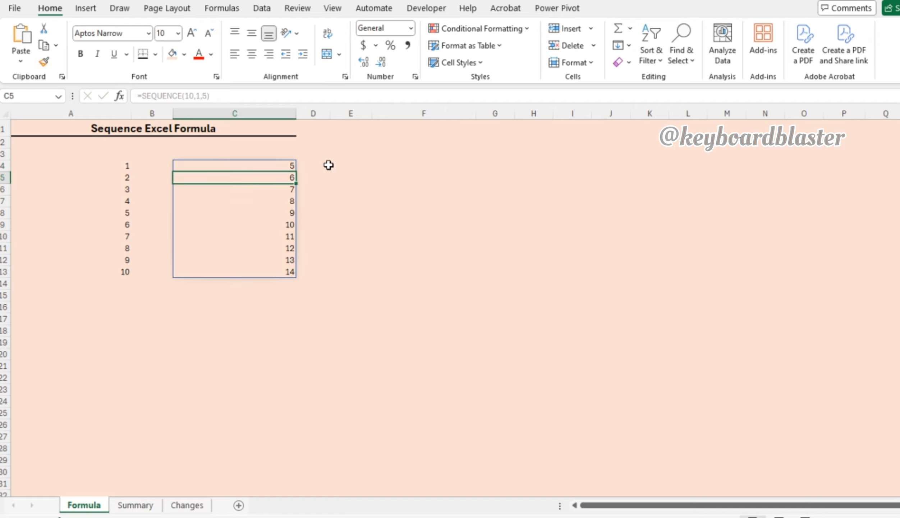
- Examine the values generated in column C, going down from the starting number in C4
click(327, 165)
click(292, 165)
click(291, 180)
click(287, 190)
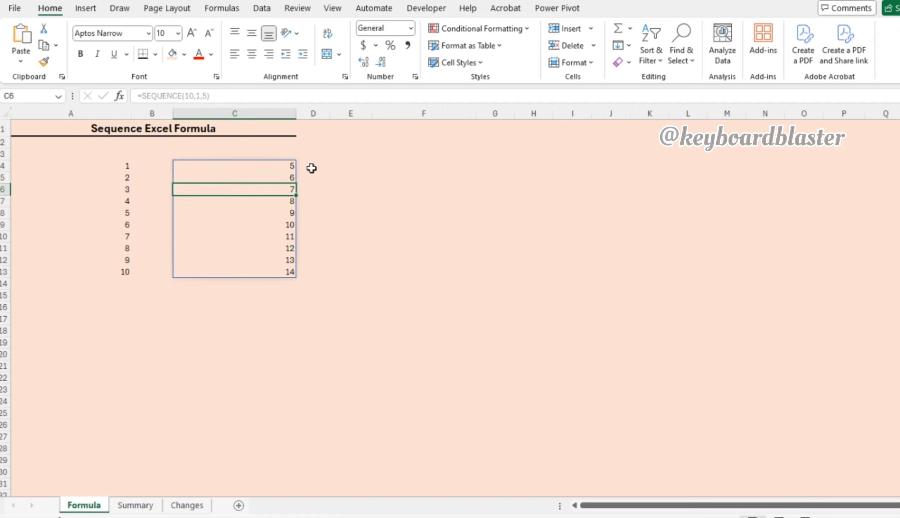
click(321, 162)
key(Right)
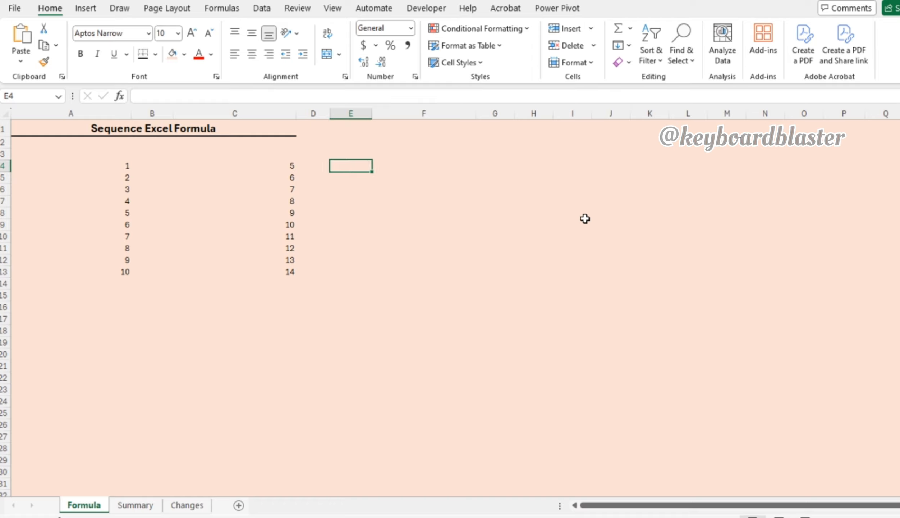
key(Left)
key(Left)
key(Down)
key(Down)
key(Down)
key(Down)
key(Down)
key(Down)
key(Down)
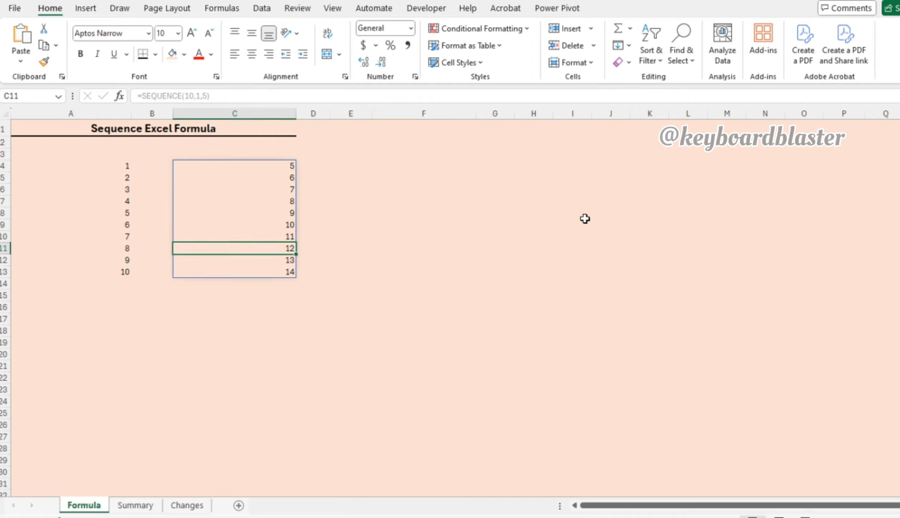
key(Down)
- Enter the note "Start with 5" in cell E4 beside the column C sequence
key(ctrl+Up)
key(Up)
key(Right)
key(Right)
key(Down)
text(S)
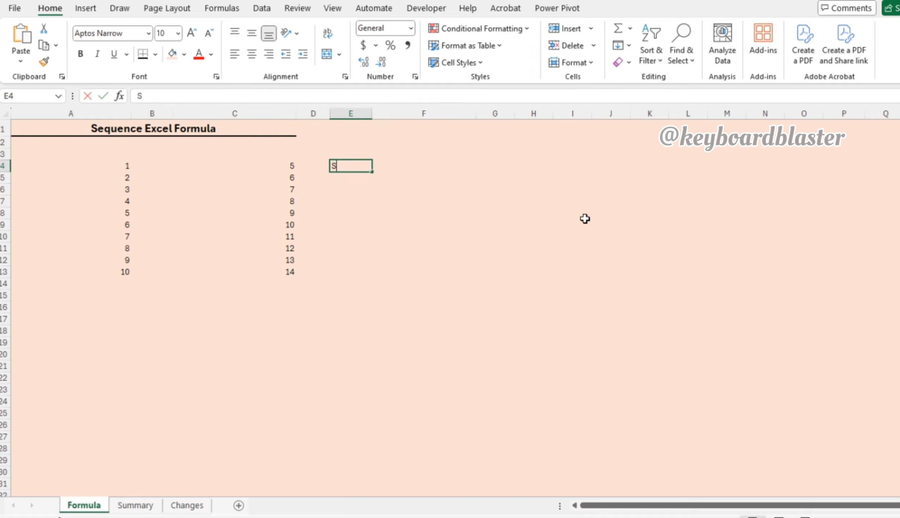
text(tart with 5)
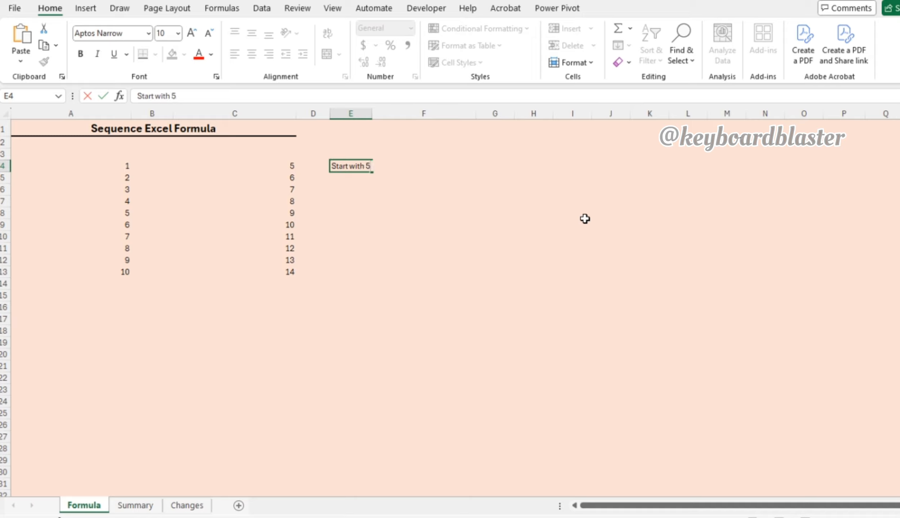
key(Return)
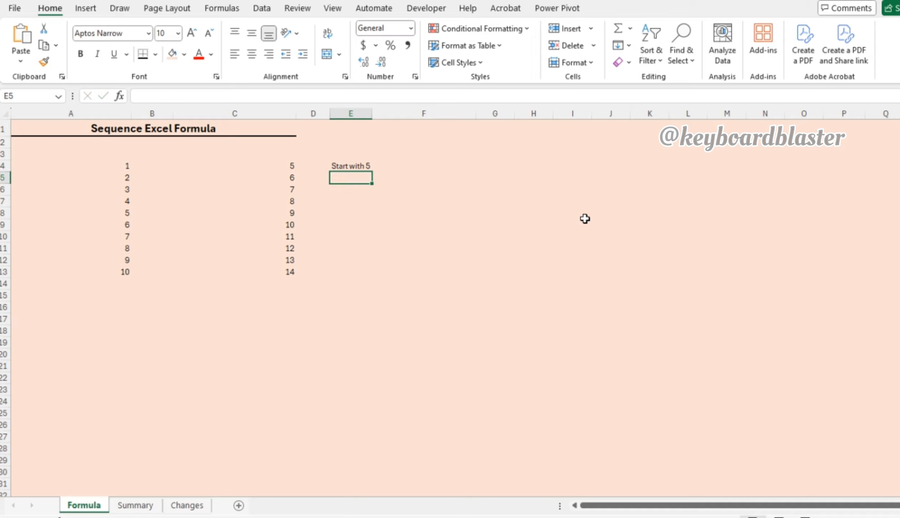
- Add the note "total row 10" in cell E5, directly below the first note
key(Up)
key(Down)
text(total row 10)
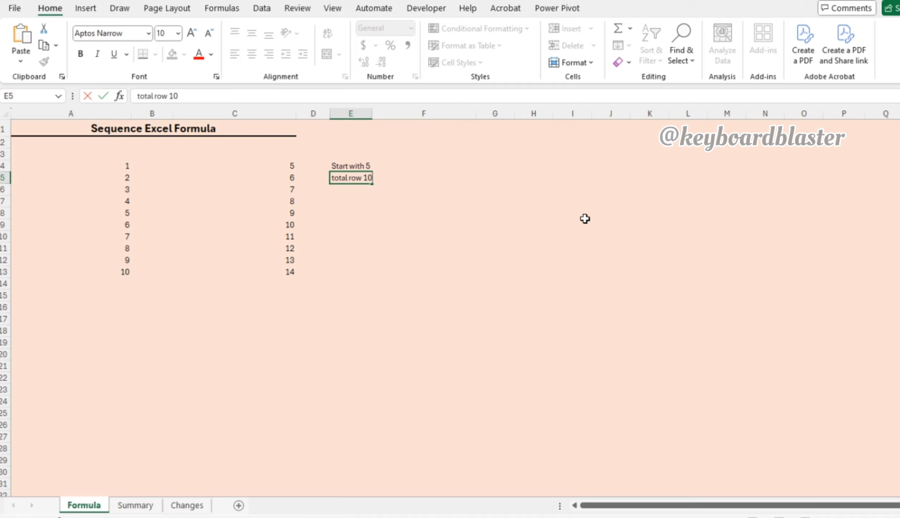
key(Return)
key(Up)
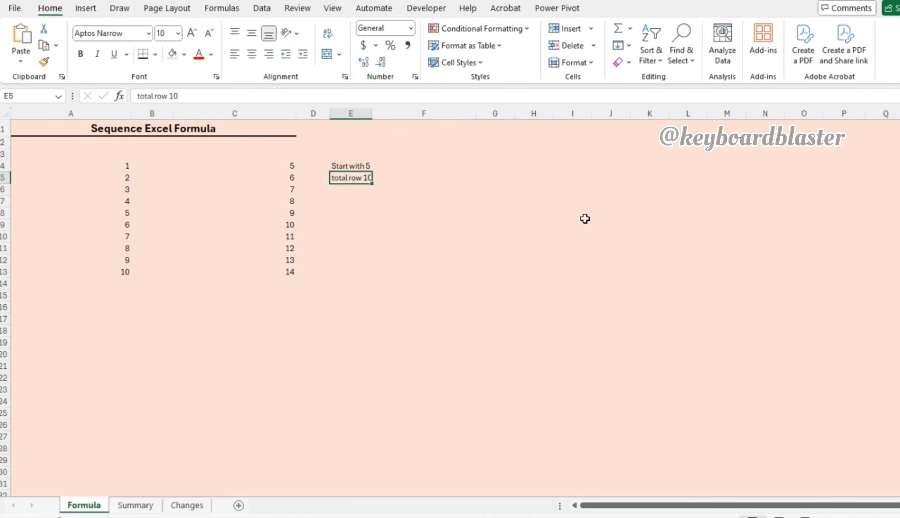
- Compare the extent of the column C sequence, C4:C13, with the notes in column E
key(Left)
key(Left)
key(Up)
key(ctrl+shift+Down)
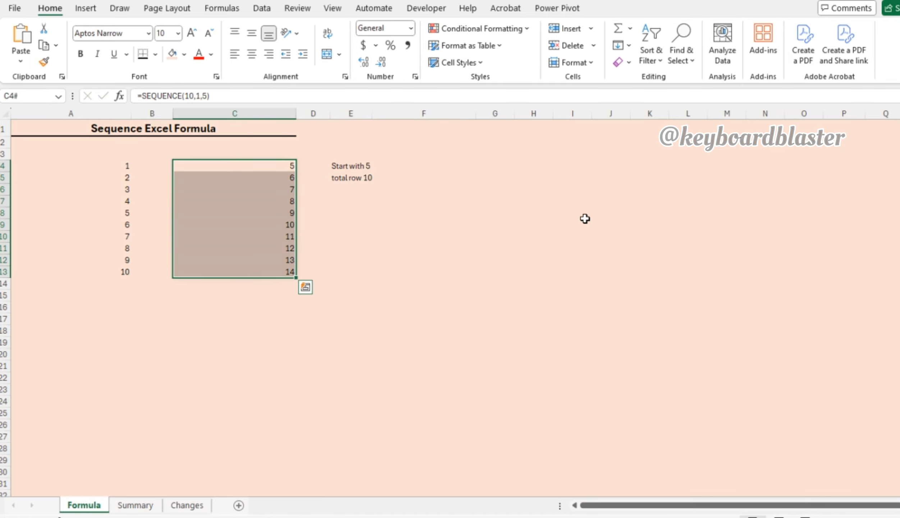
key(Right)
key(Right)
key(Up)
key(Down)
key(Left)
key(Left)
key(ctrl+shift+Down)
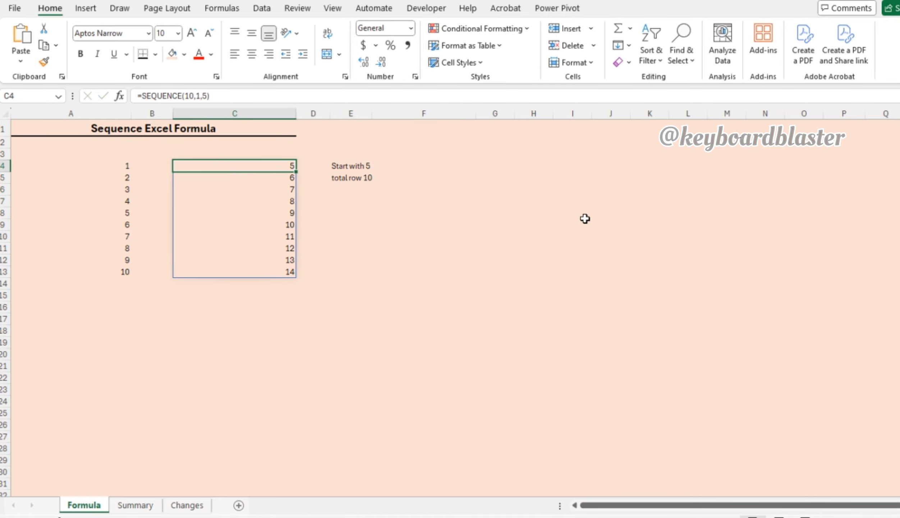
- Following the single-row example 03 on the Summary sheet, enter =SEQUENCE(1,10) in cell G4 of the Formula sheet
key(ctrl+Page_Down)
click(81, 261)
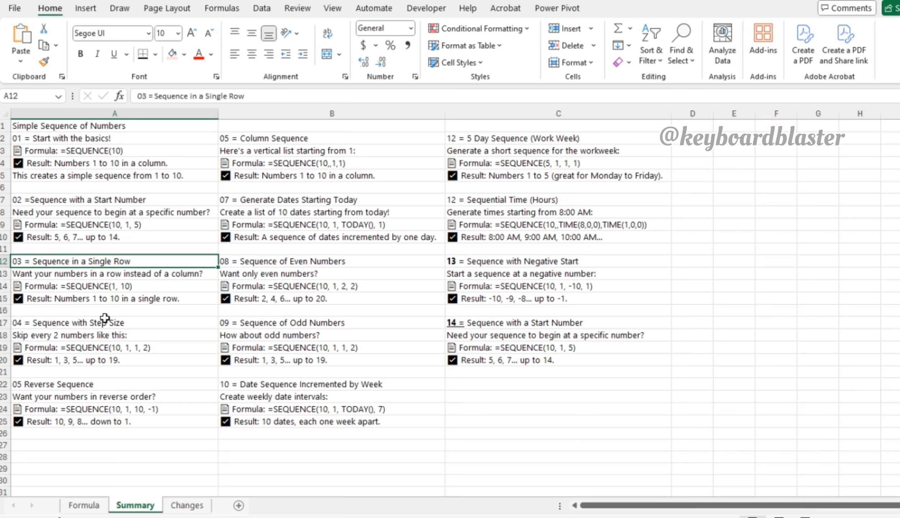
click(84, 505)
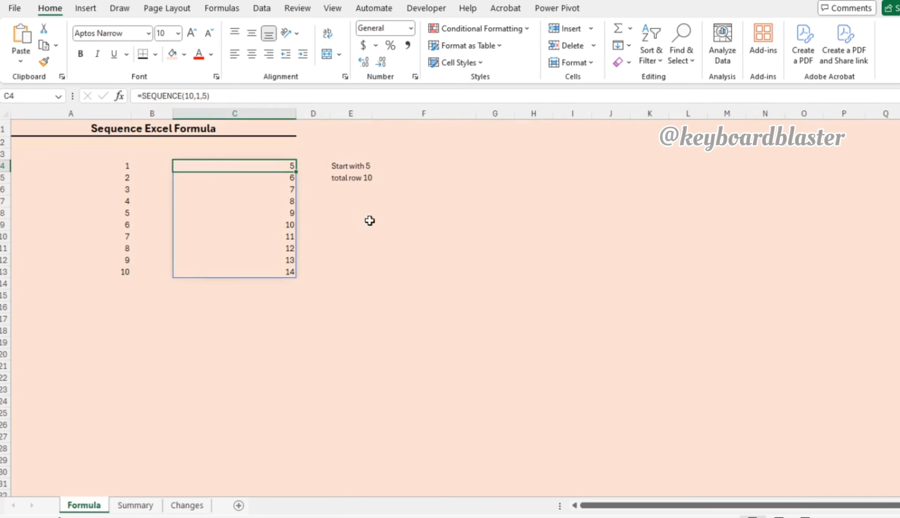
click(410, 163)
click(497, 165)
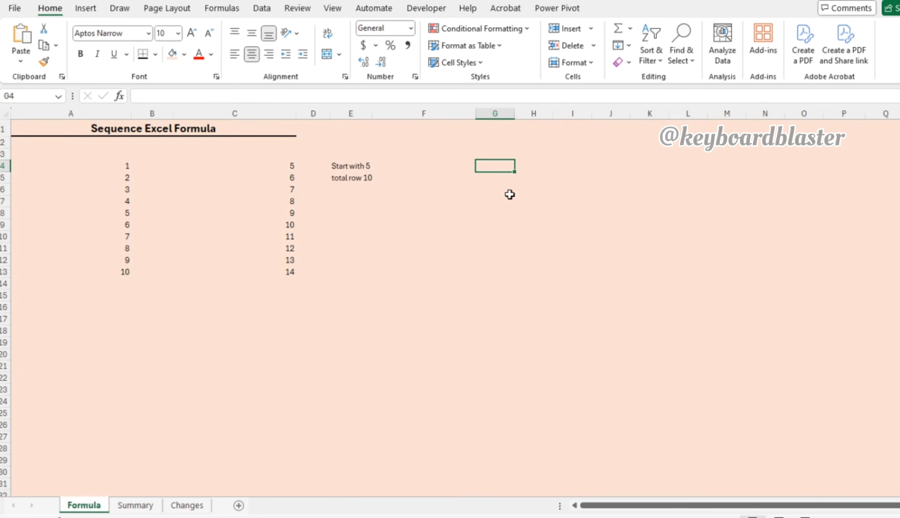
text(=seq)
key(Tab)
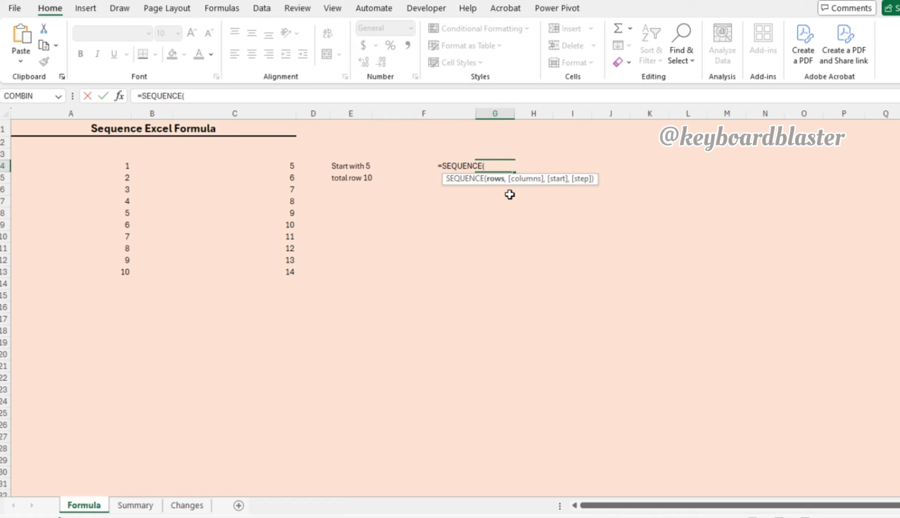
text(1,10)
key(Return)
key(Up)
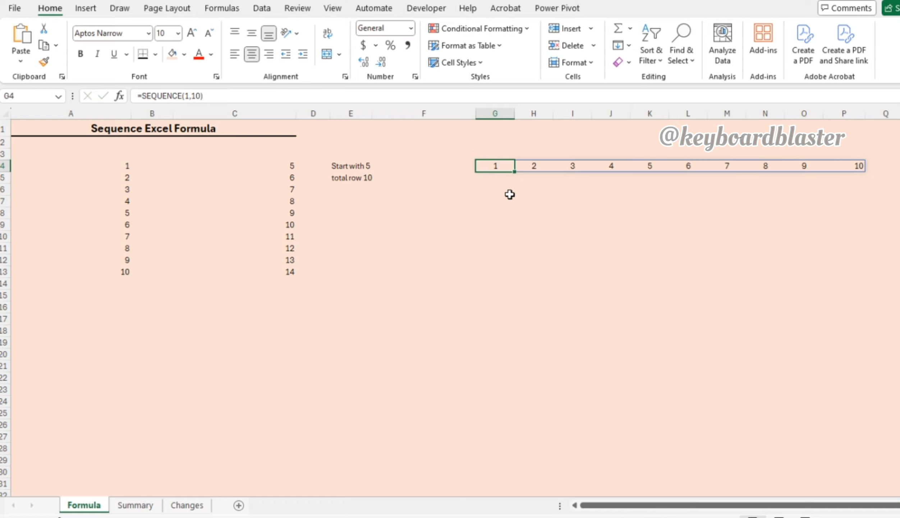
key(ctrl+shift+Right)
key(Down)
key(Down)
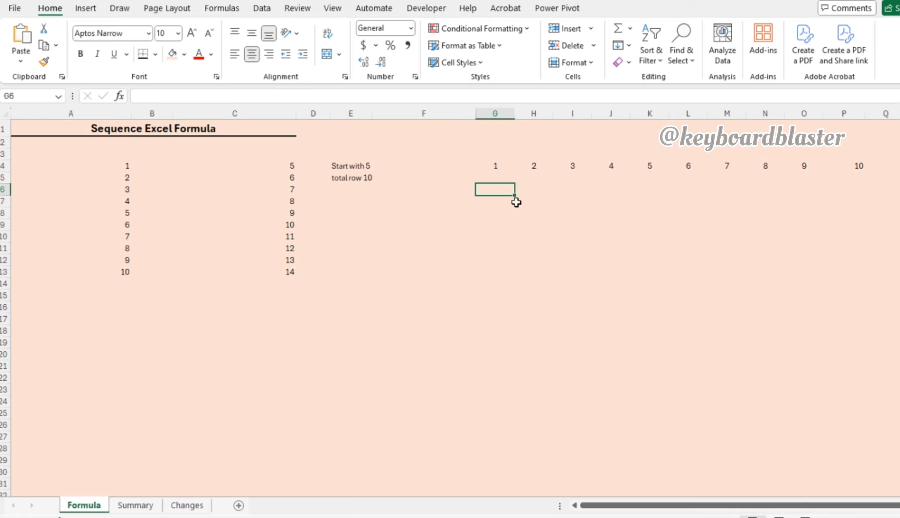
text(=seq)
key(Tab)
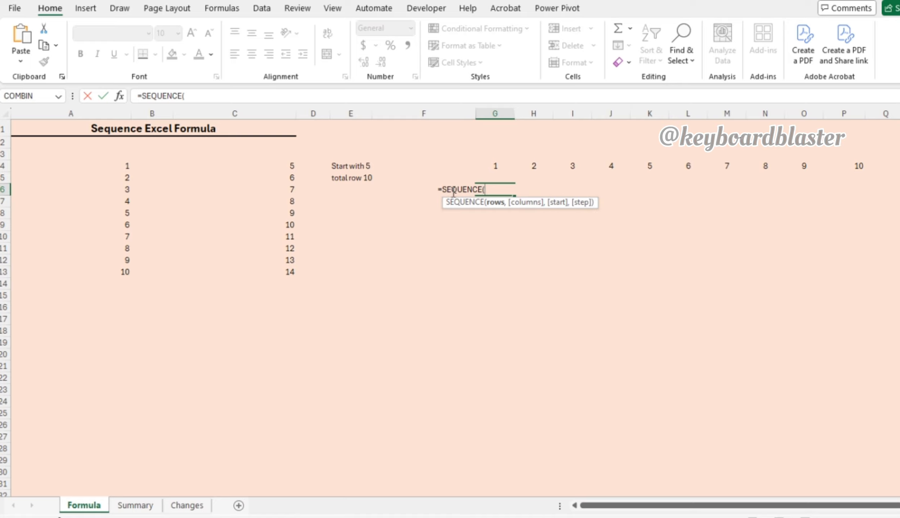
click(498, 191)
key(Escape)
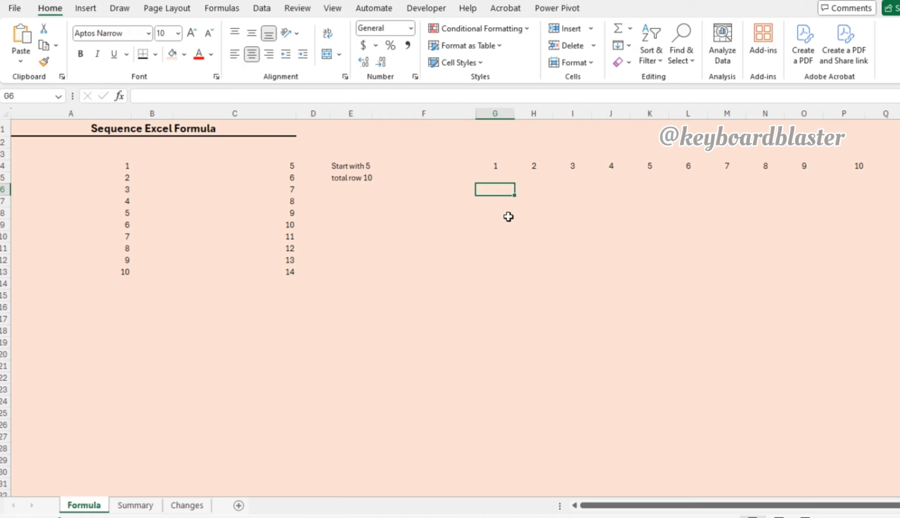
- Enter the notes "first for row" in G6 and "second for column" in G7, below the horizontal sequence
text(f)
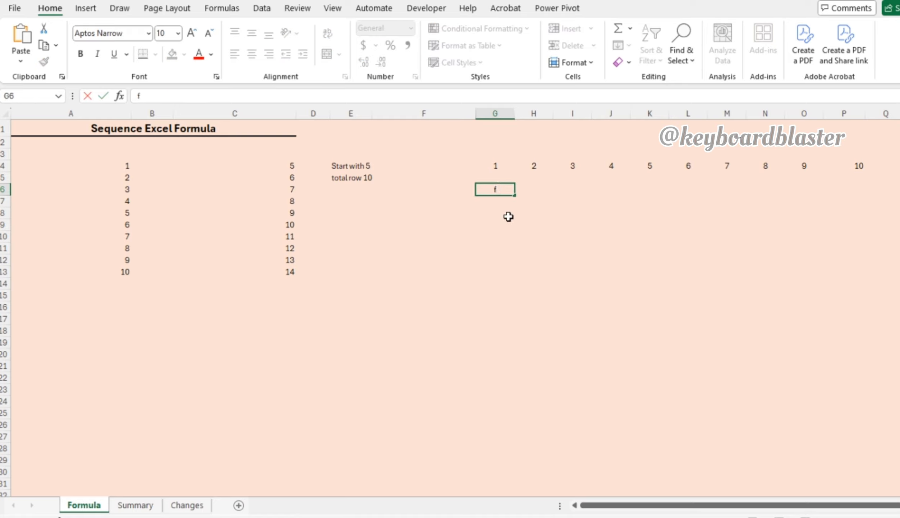
text(irst for row)
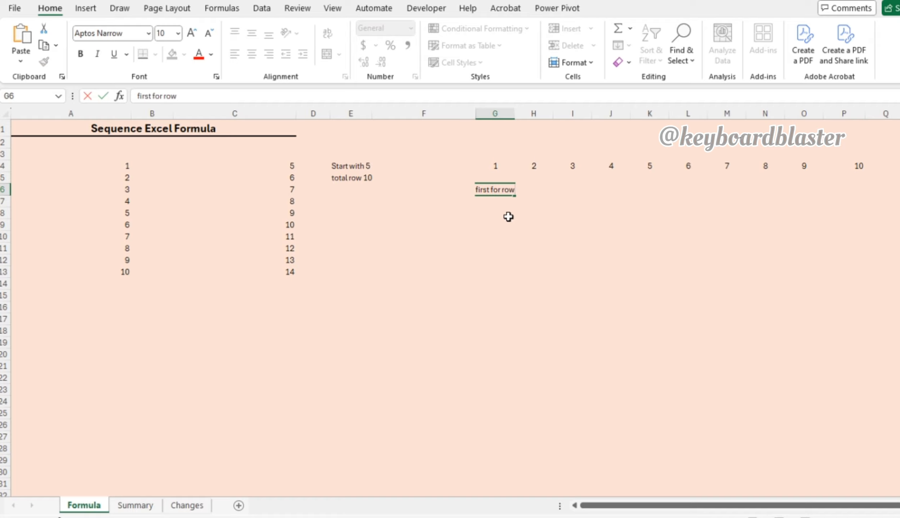
key(Return)
text(second for column)
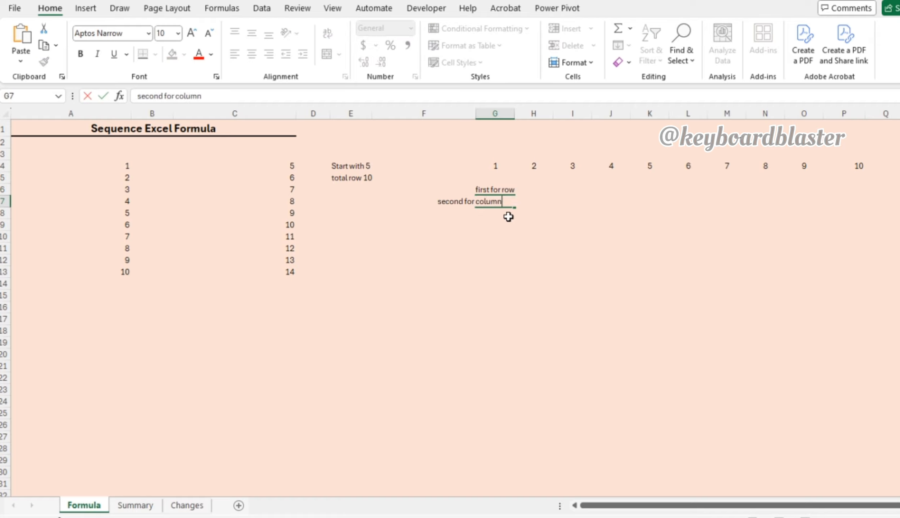
key(Return)
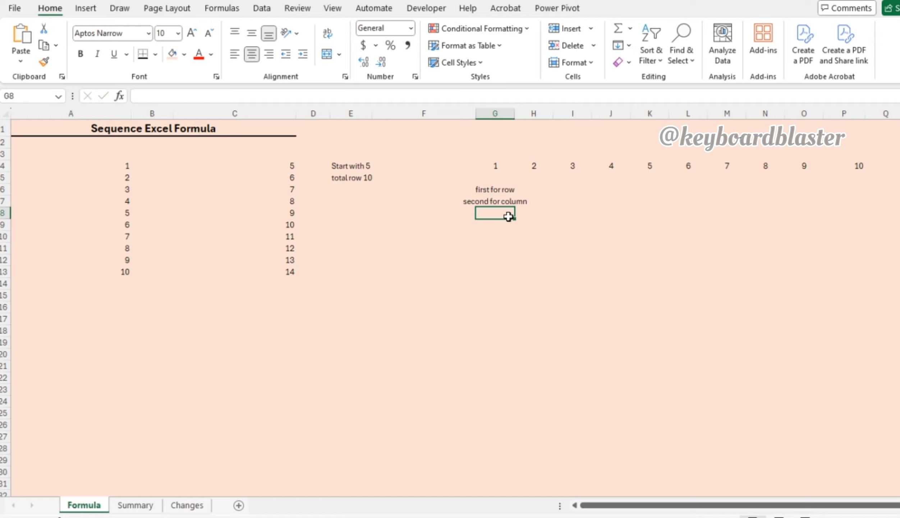
- AutoFit the width of column G to the note "second for column"
key(Up)
key(alt+h)
key(o)
key(i)
key(Up)
key(Down)
key(Down)
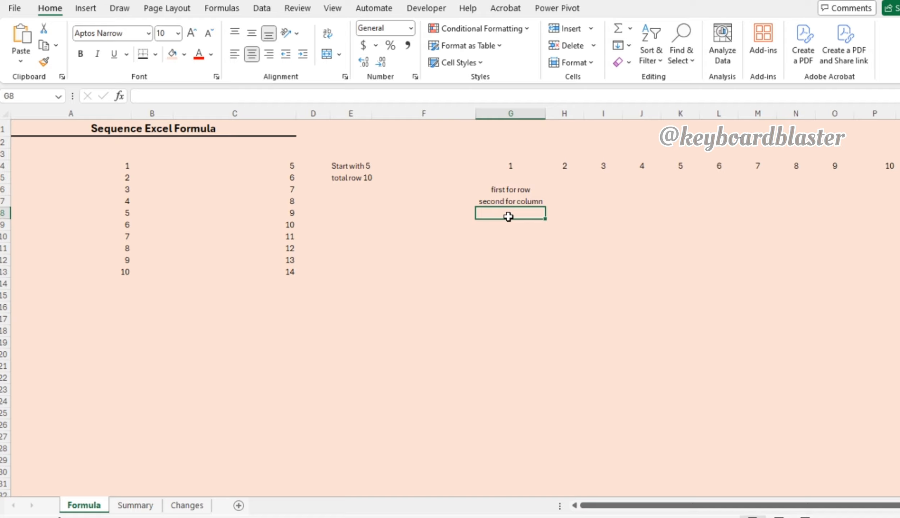
text(=seq)
key(Tab)
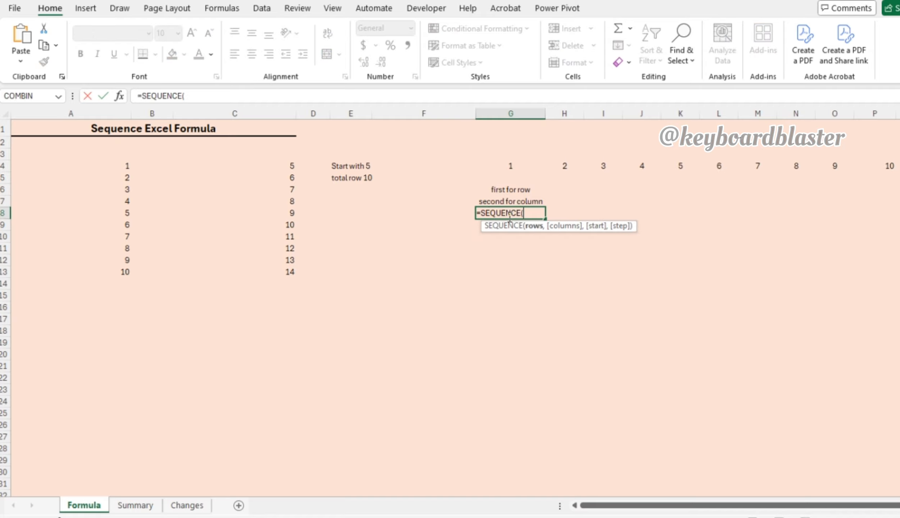
key(Escape)
- Add the notes "start number" in G8 and "end number" in G9
text(st)
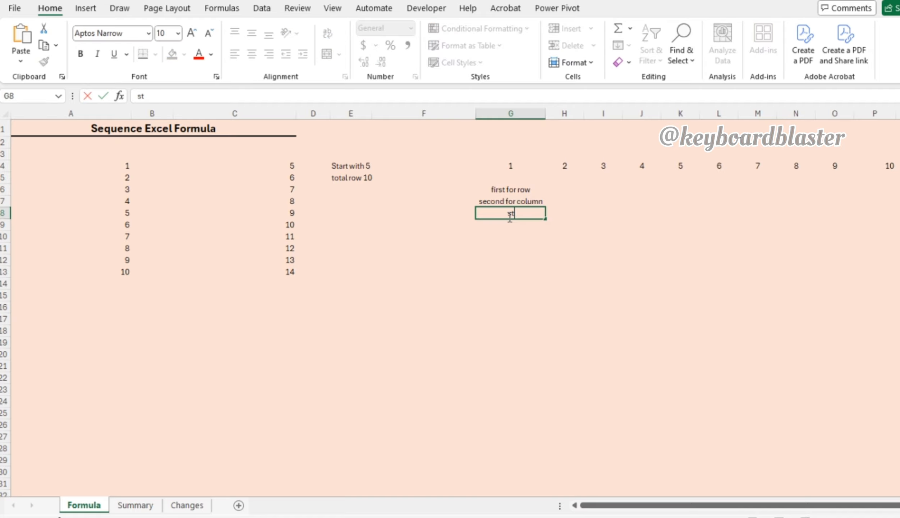
text(art numbers=)
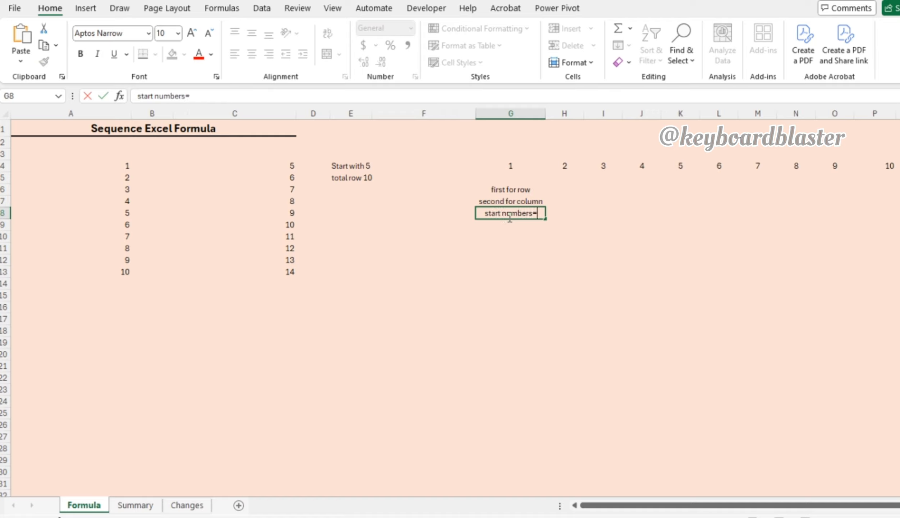
key(BackSpace)
key(Return)
text(end number)
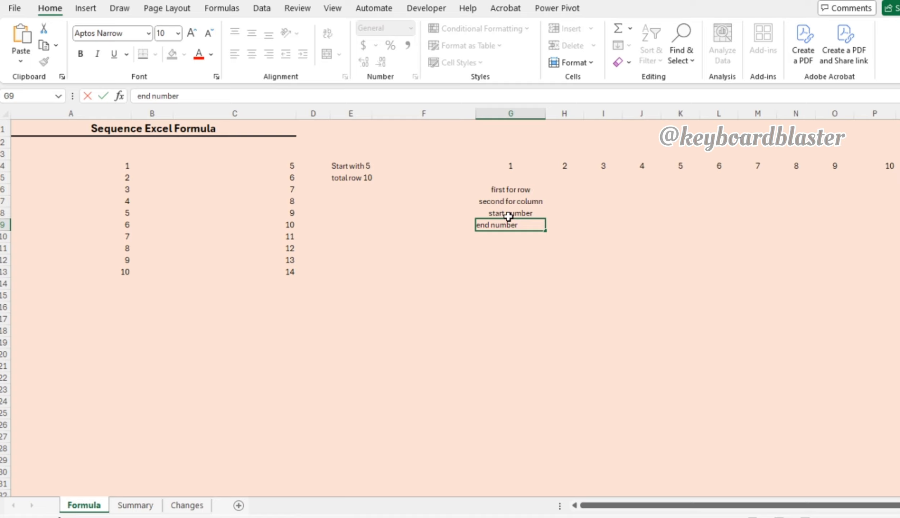
key(Return)
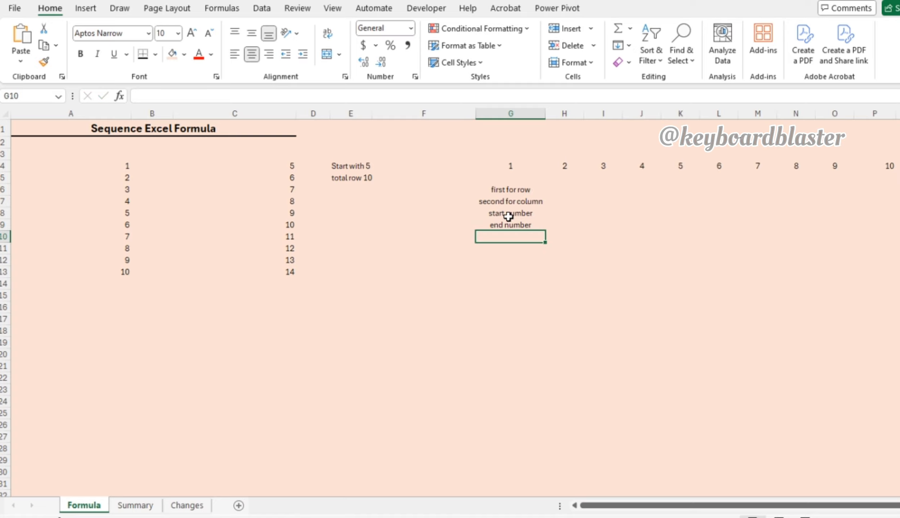
- Compare the notes in G6:G9 with the order of arguments in the SEQUENCE function's syntax
key(Up)
key(Up)
key(Up)
key(Up)
drag(524, 189, 526, 225)
click(558, 213)
click(574, 189)
text(=seq)
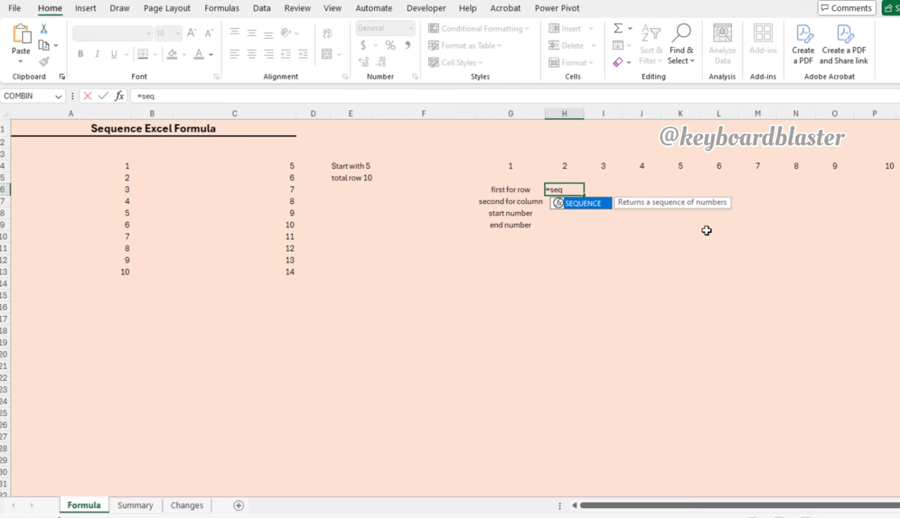
key(Tab)
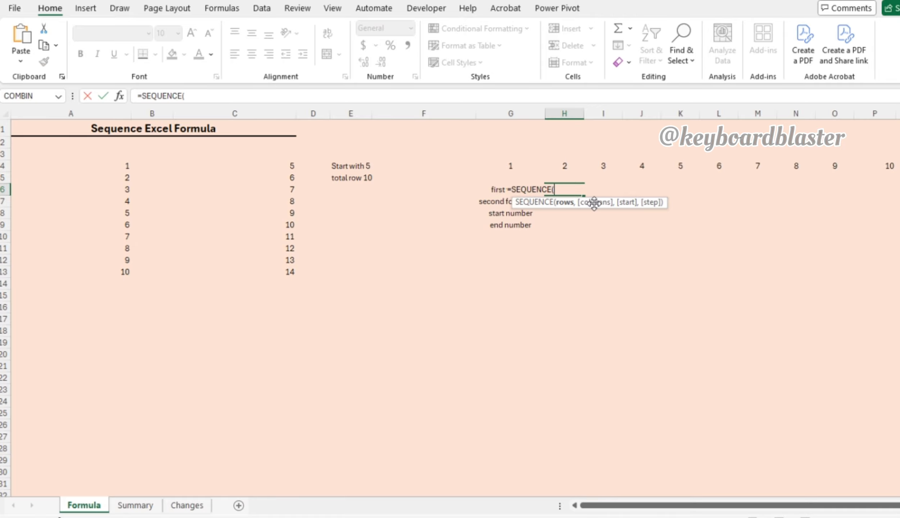
key(Escape)
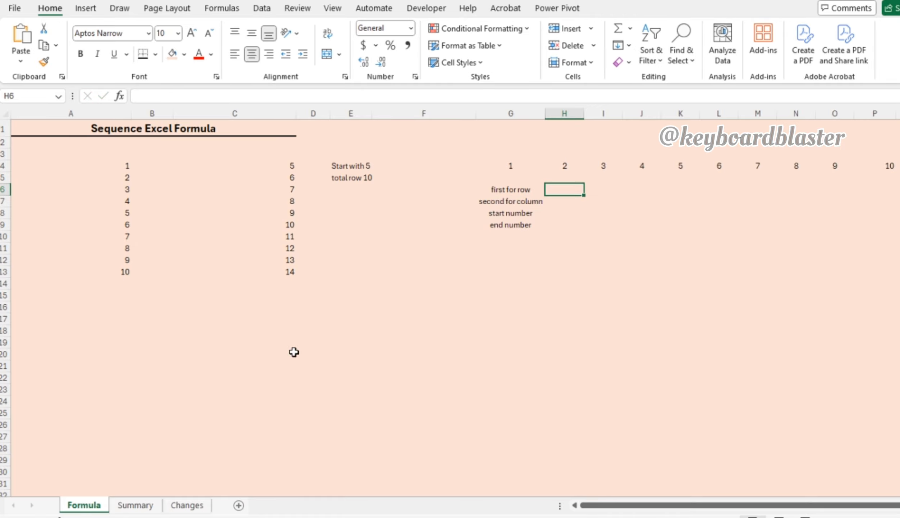
- Shade the Sequence with Step Size example in A17:A20 of the Summary sheet with the light orange fill
click(158, 506)
drag(72, 321, 104, 360)
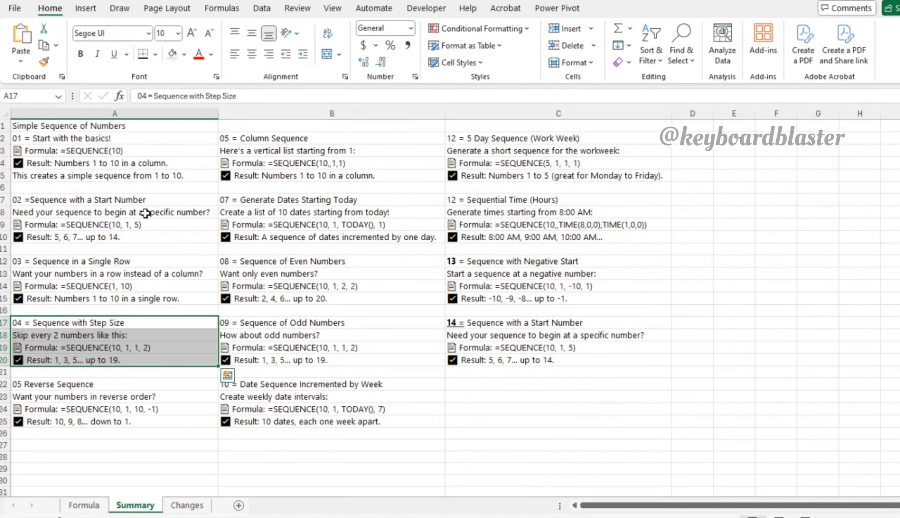
click(171, 59)
click(108, 335)
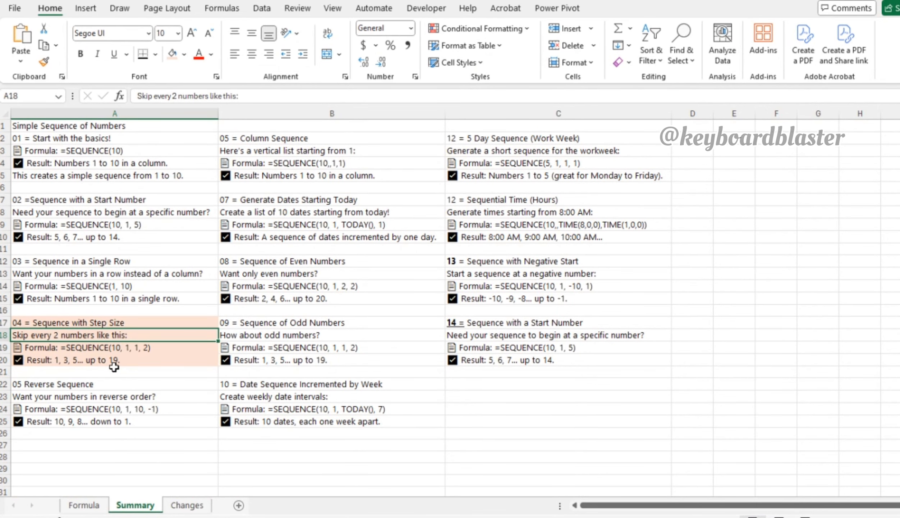
- Enter =SEQUENCE(10,1,1,2) in cell A17 of the Formula sheet
click(84, 505)
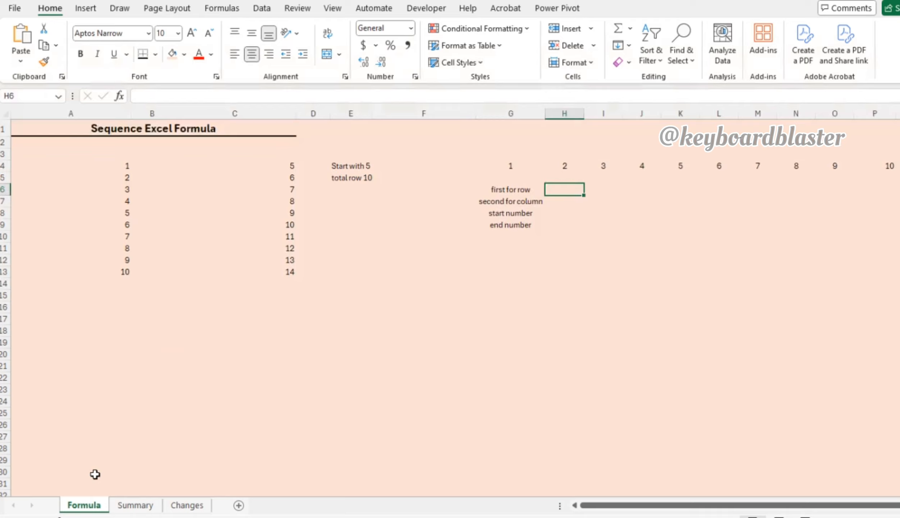
click(93, 319)
text(=SEQUENCE()
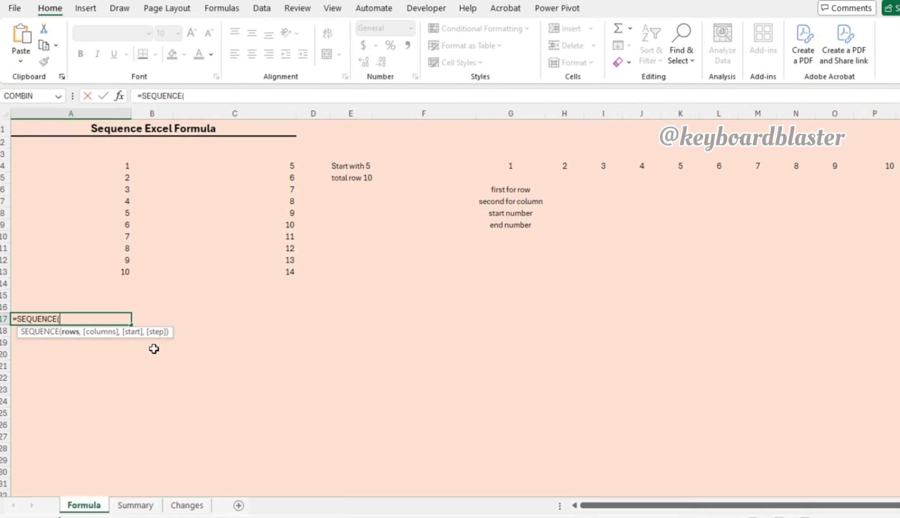
text(10,1,1)
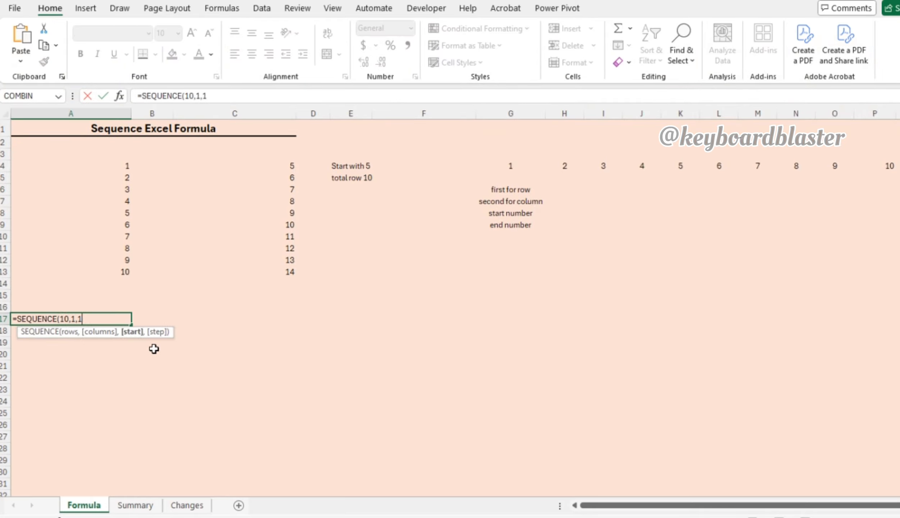
text(,2)
key(Return)
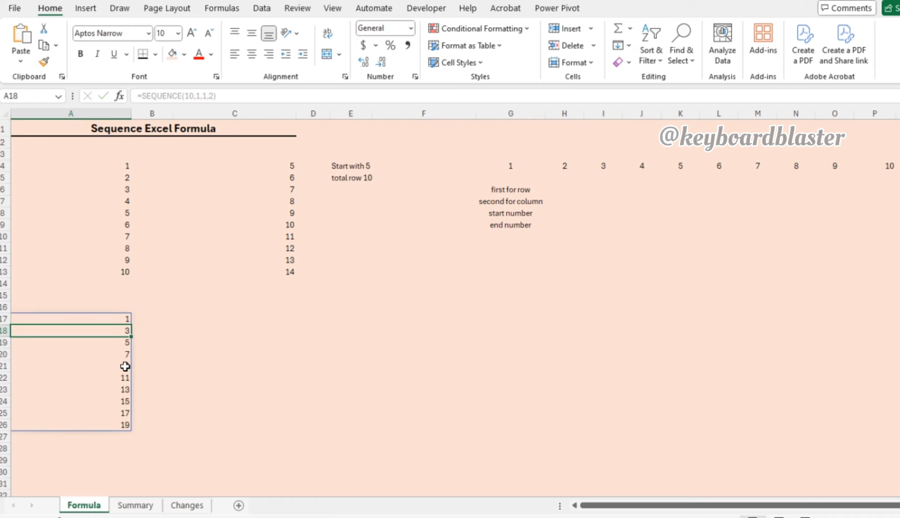
- Enter the formula +A18-A17 in C17 to check the gap between the first two values
click(163, 318)
key(Right)
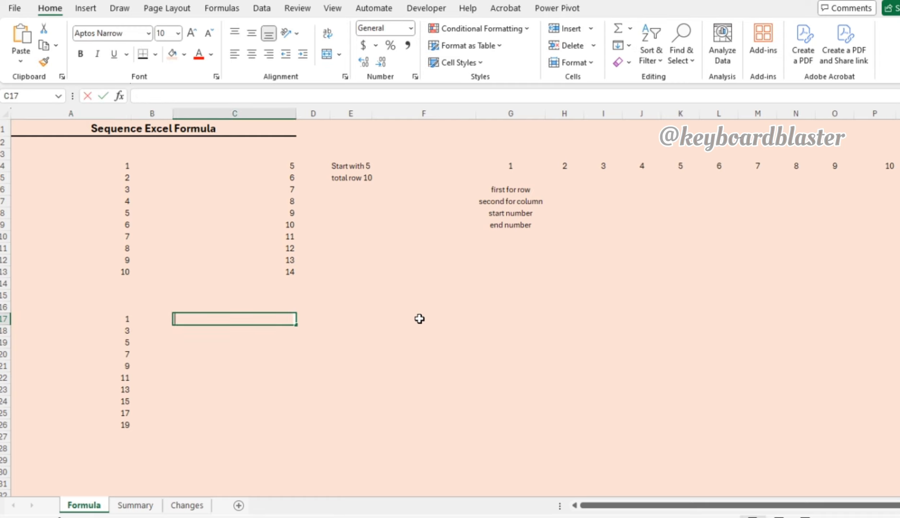
text(+)
key(Left)
key(Left)
key(Down)
text(-)
key(Left)
key(Left)
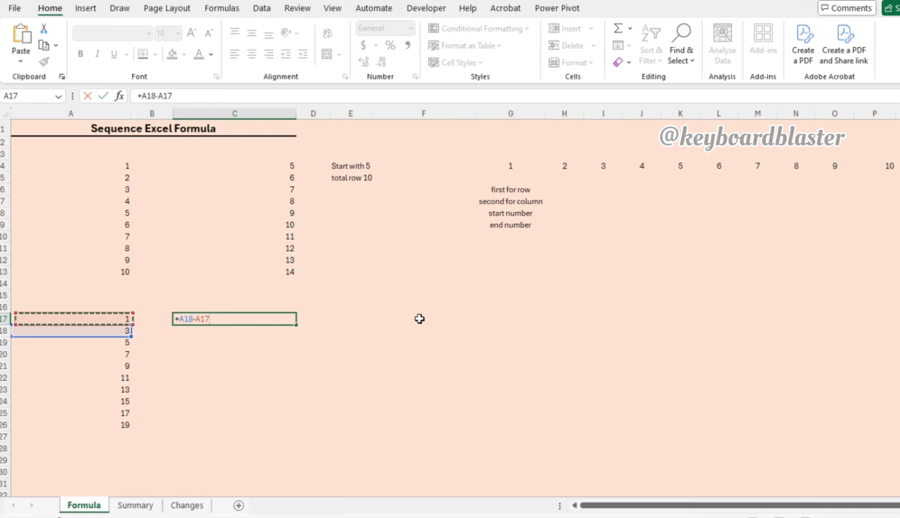
key(Return)
- Copy the difference formula from C17 down through C22, one cell at a time
key(Up)
key(ctrl+c)
key(Down)
key(Return)
key(ctrl+c)
key(Down)
key(Return)
key(ctrl+c)
key(Down)
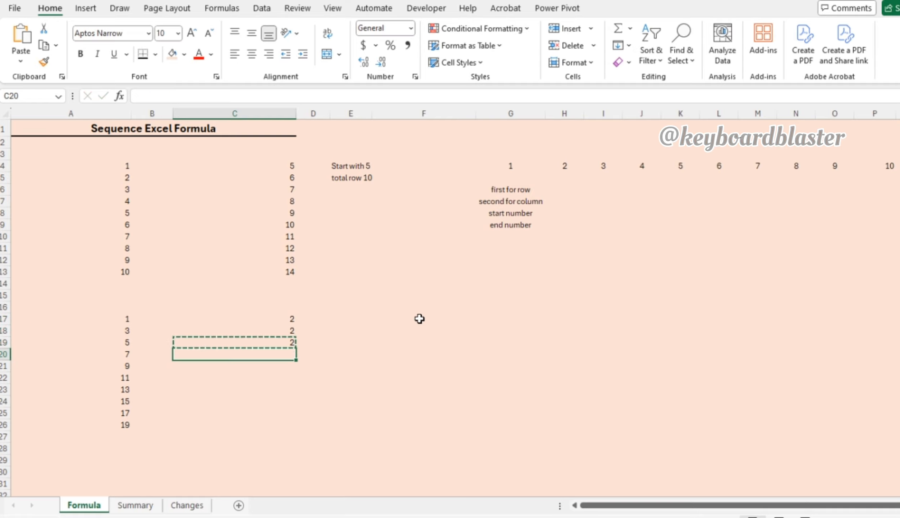
key(Return)
key(ctrl+c)
key(Down)
key(Return)
key(ctrl+c)
key(Down)
key(Return)
- Delete the difference formulas in C17:C22
key(ctrl+Up)
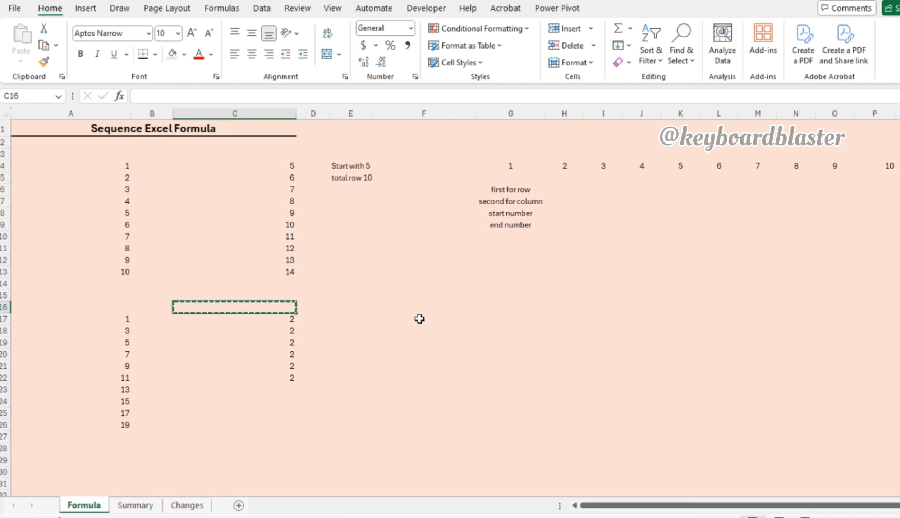
key(ctrl+shift+Down)
key(Delete)
- Examine the values of the step-size sequence in A17:A26
key(Left)
key(Left)
key(Down)
key(Up)
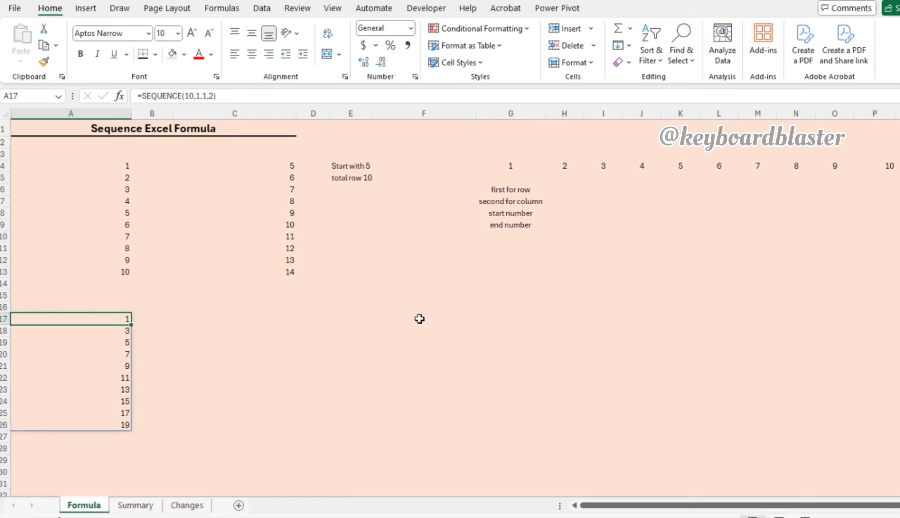
key(ctrl+shift+Down)
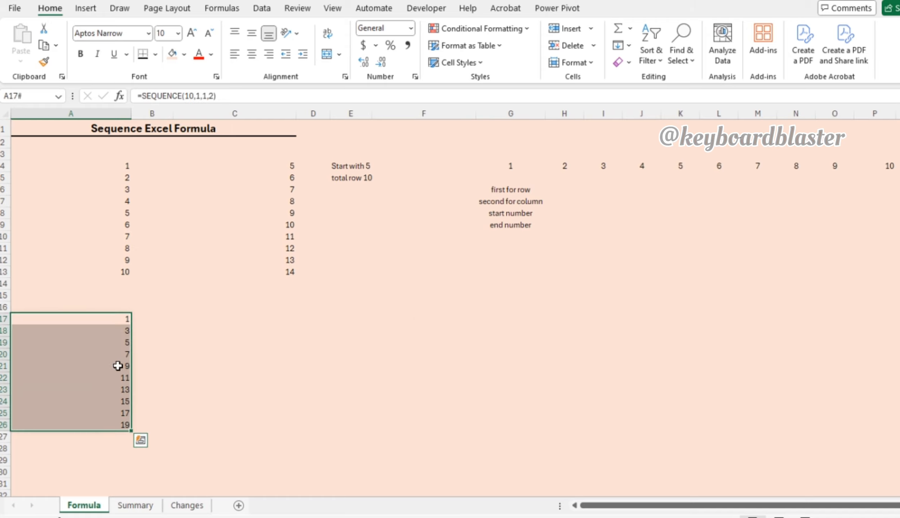
drag(119, 399, 122, 434)
click(122, 434)
click(122, 329)
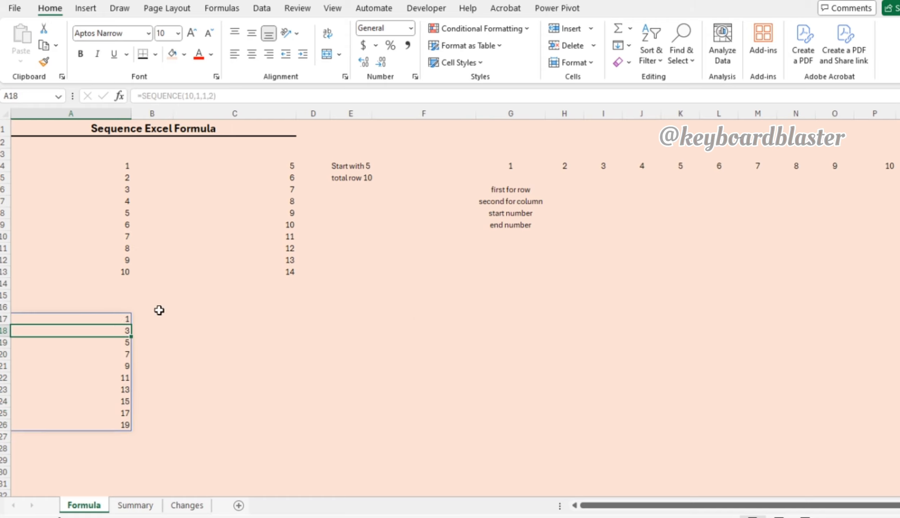
click(126, 315)
click(217, 317)
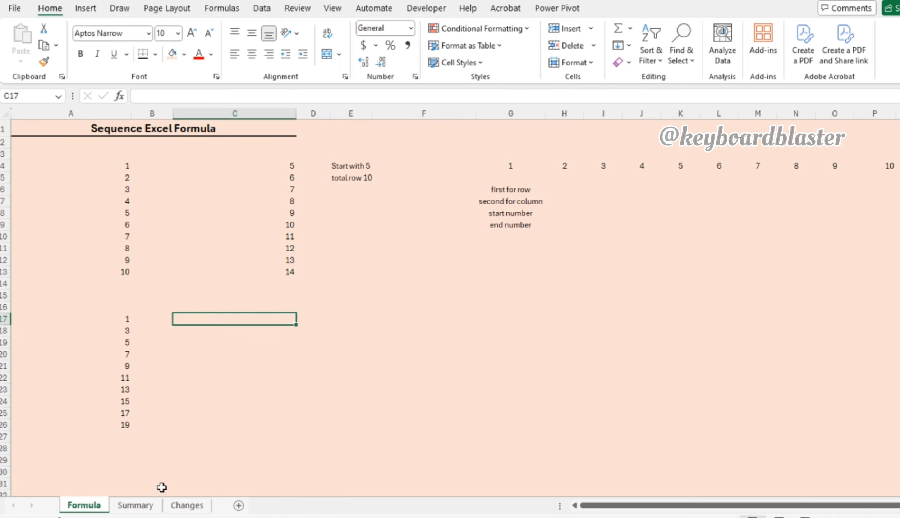
- Shade the Reverse Sequence example in A22:A25 of the Summary sheet with the light orange fill
click(135, 505)
drag(105, 386, 106, 422)
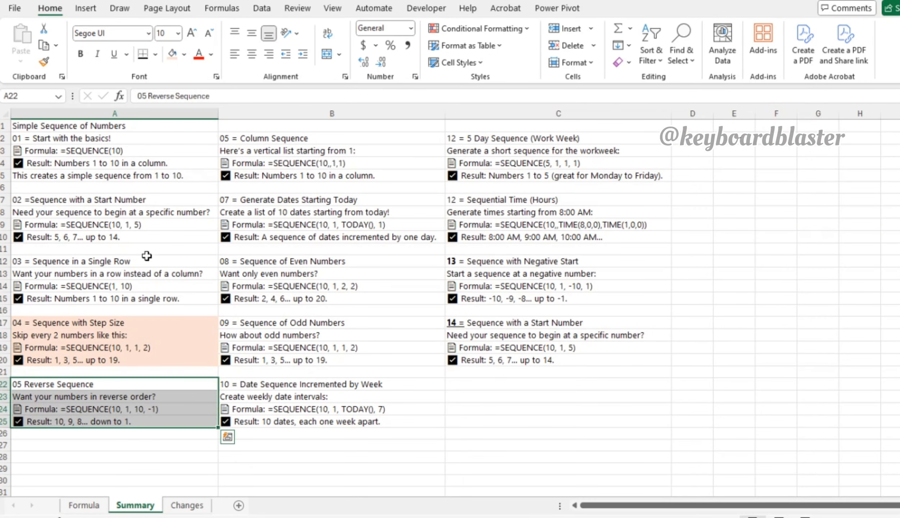
click(172, 53)
click(117, 407)
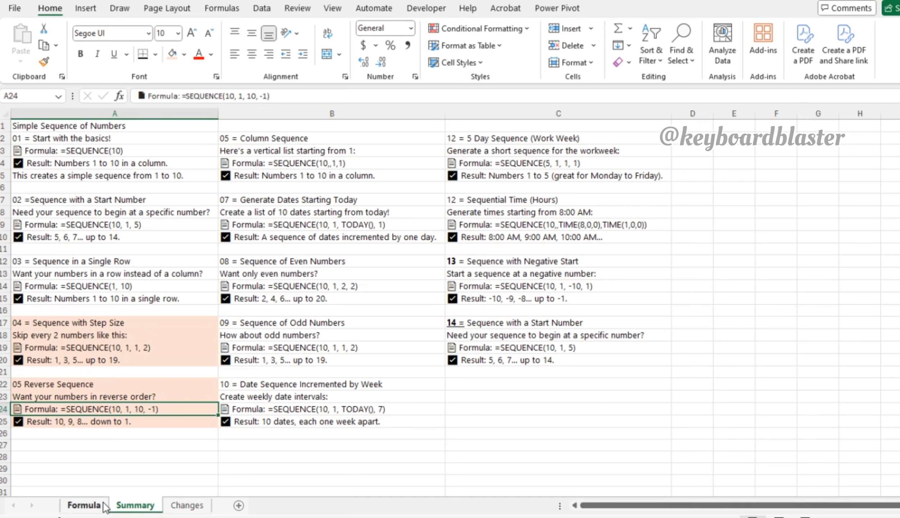
- Enter =SEQUENCE(10,1,10,-1) in C17 of the Formula sheet and review its arguments
click(84, 505)
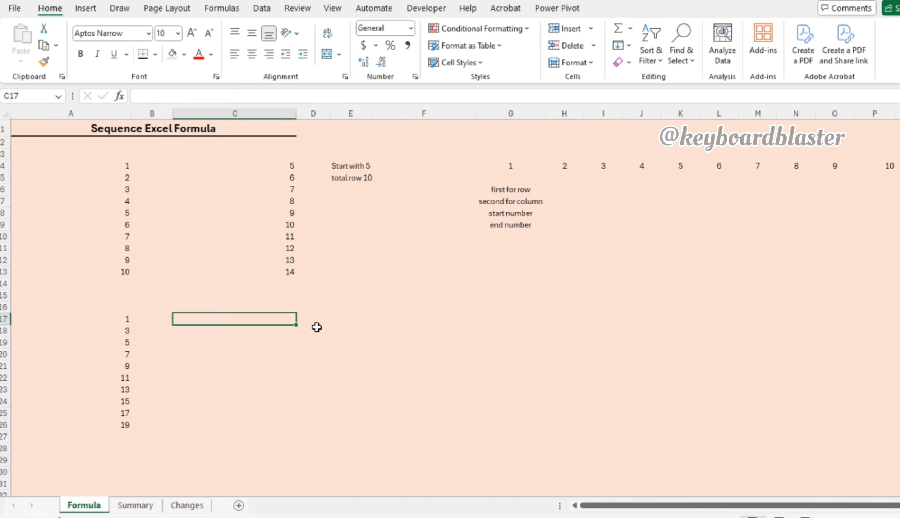
text(=seq)
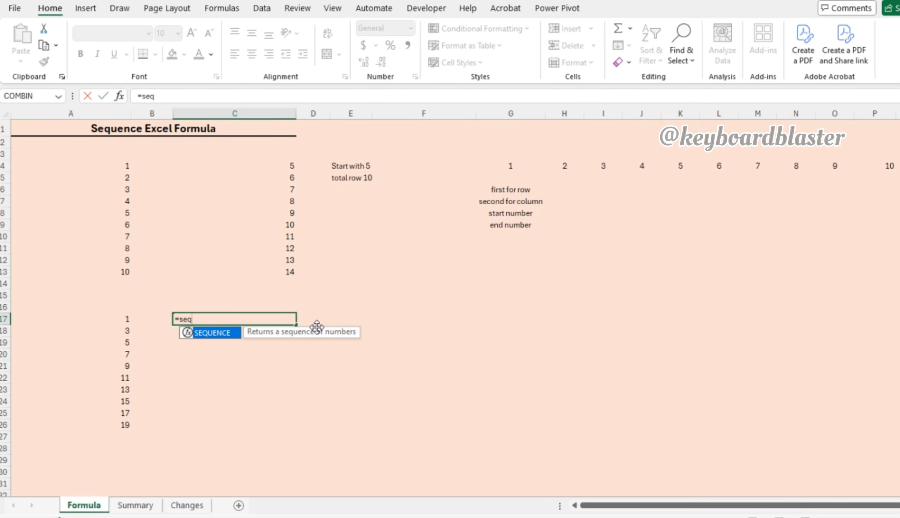
key(Tab)
text(10,1,)
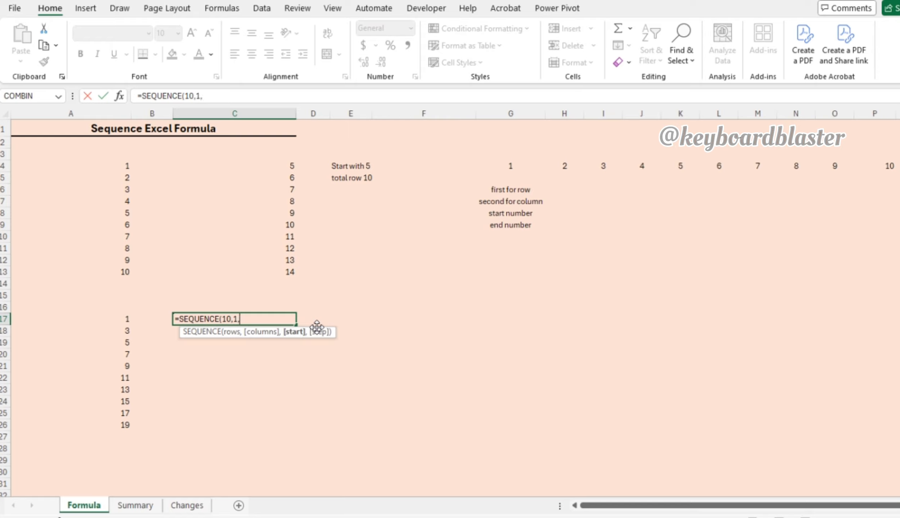
text(10,)
text(-1)
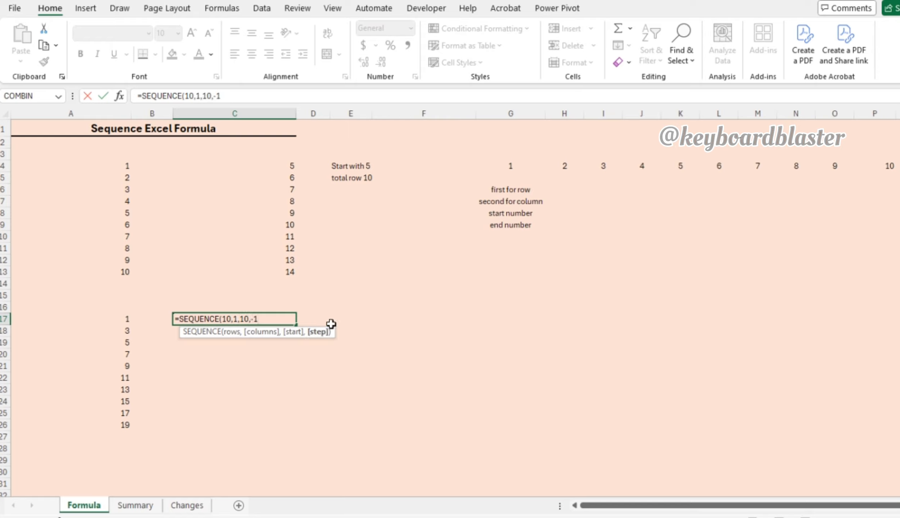
key(Return)
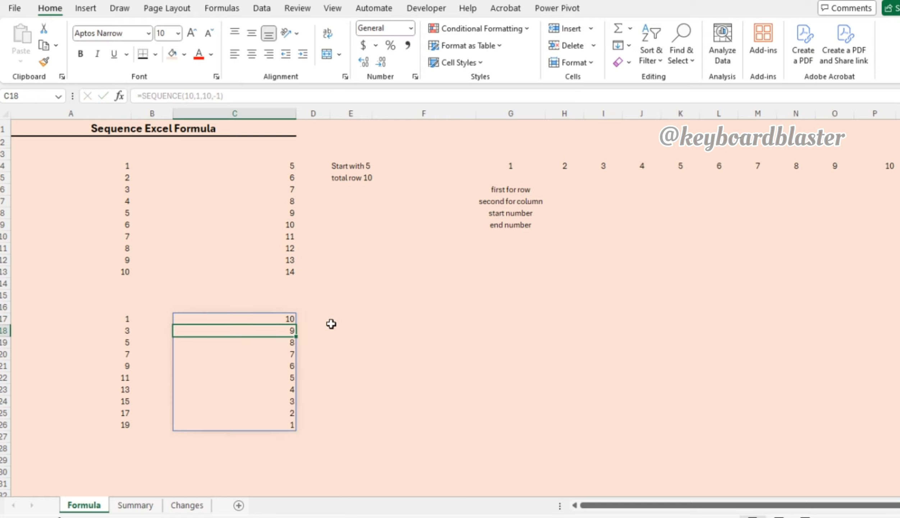
click(287, 321)
key(F2)
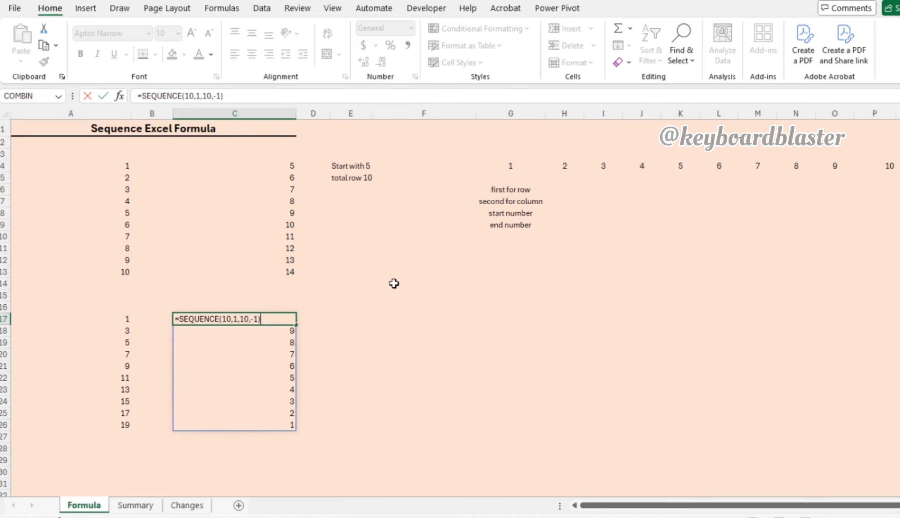
key(Escape)
key(F2)
key(Escape)
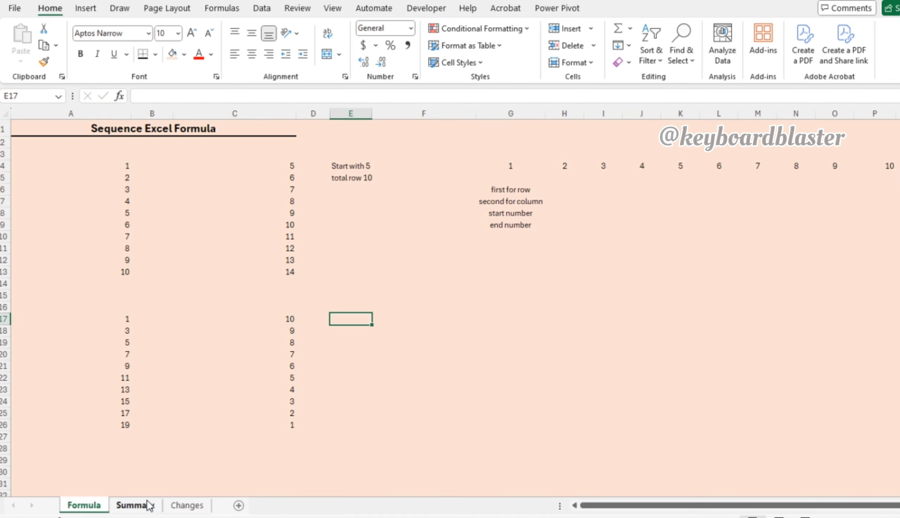
- Copy the formula text =SEQUENCE(10,,TIME(8,0,0),TIME(1,0,0)) from the Sequential Time (Hours) example in C9 of the Summary sheet
click(143, 505)
drag(304, 138, 317, 238)
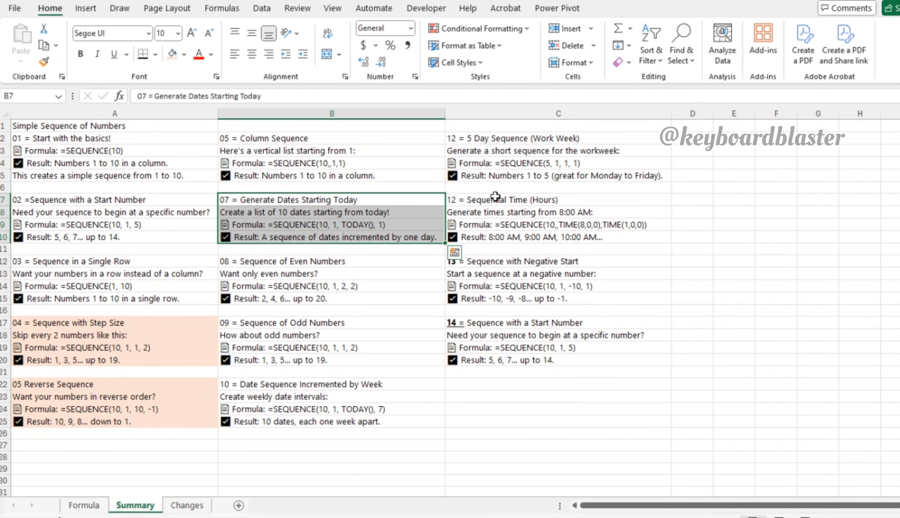
drag(497, 198, 532, 295)
click(532, 211)
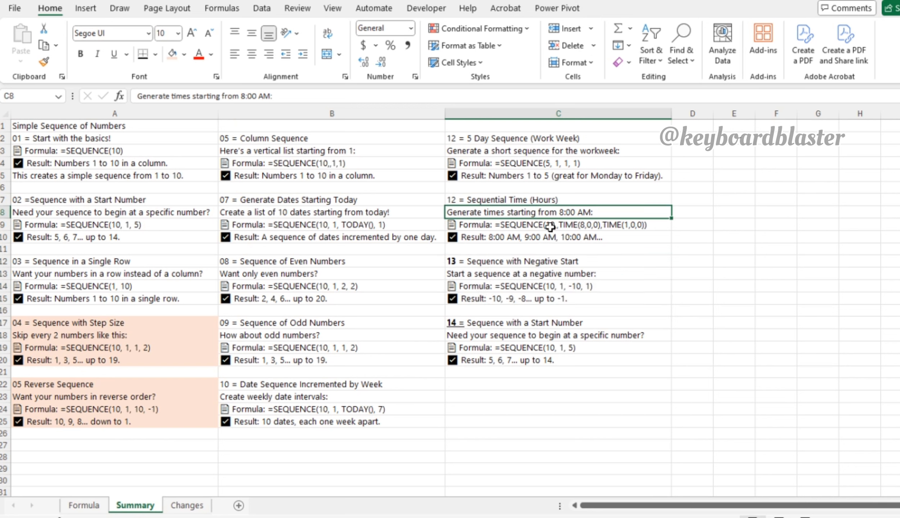
click(546, 224)
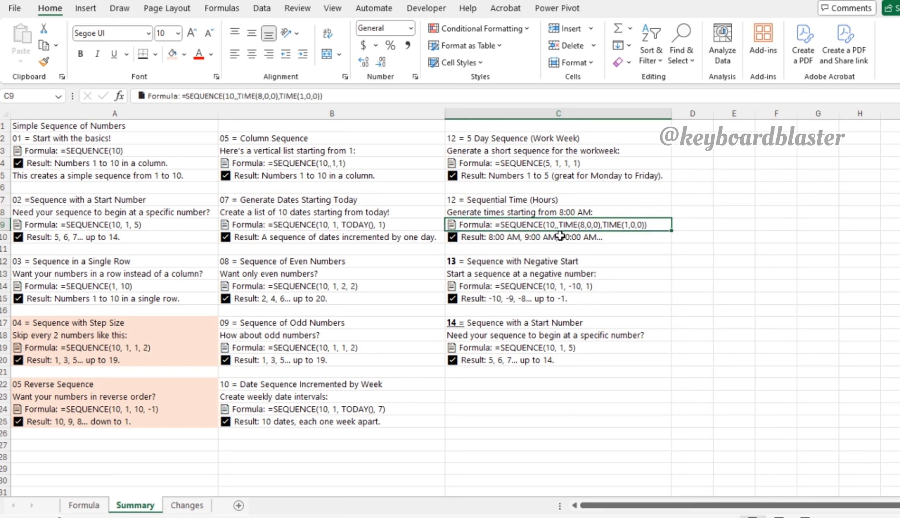
drag(334, 93, 176, 96)
key(ctrl+c)
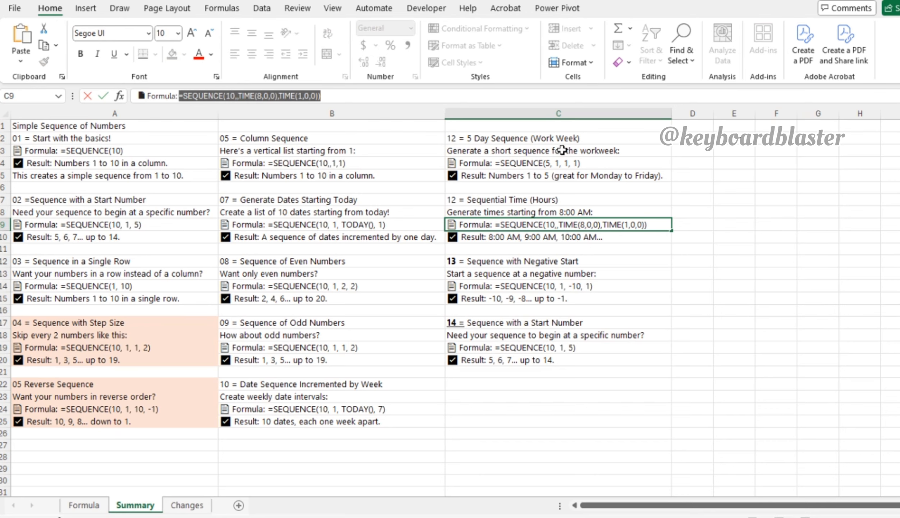
key(Escape)
- Paste the copied time sequence formula into G15 of the Formula sheet
click(102, 495)
click(102, 505)
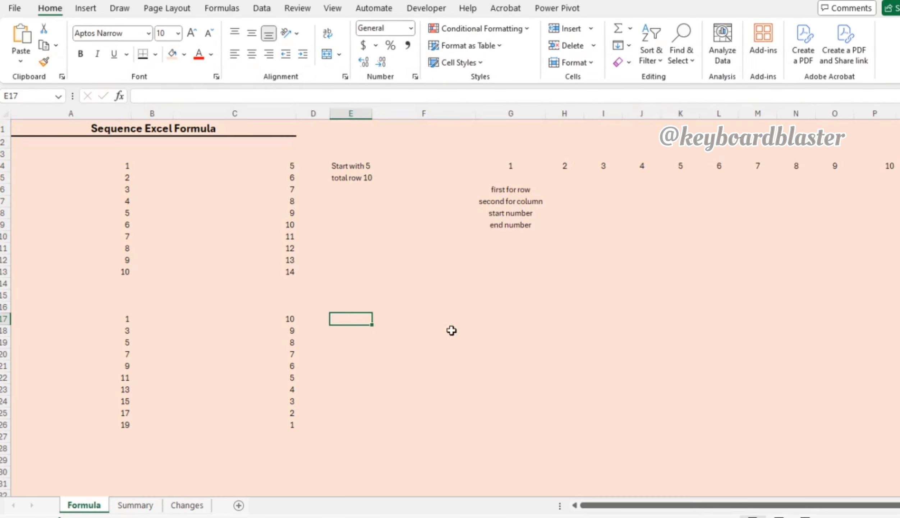
click(466, 295)
double_click(495, 299)
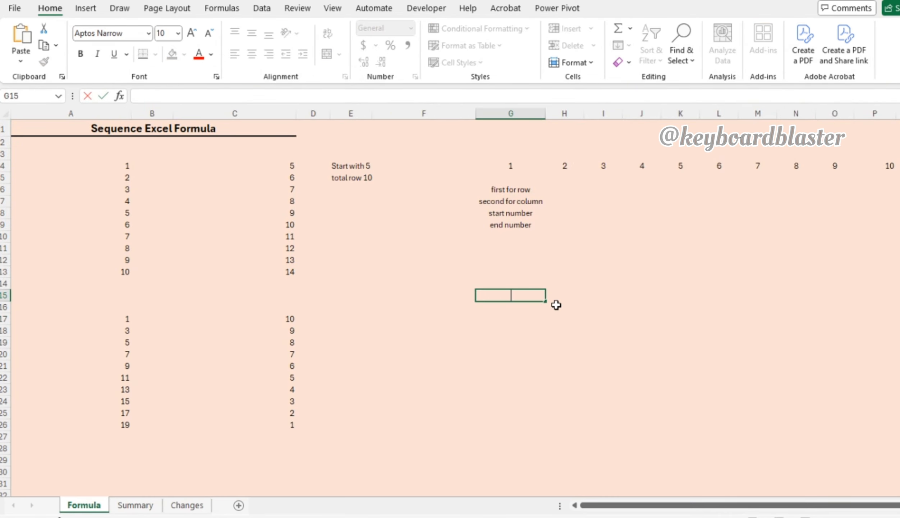
key(ctrl+v)
key(Tab)
- Format the sequence results in G15:G24 as Time with the 37:30:55 type
click(523, 299)
drag(520, 300, 533, 401)
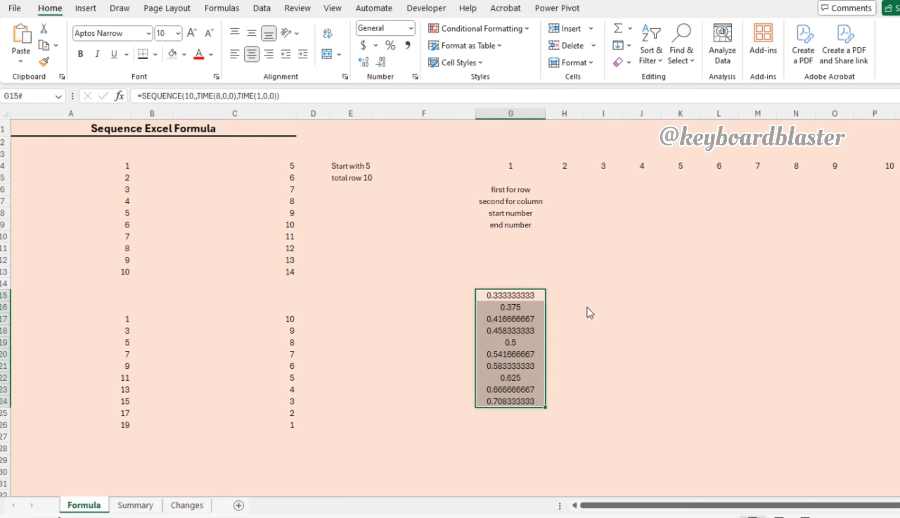
key(ctrl+1)
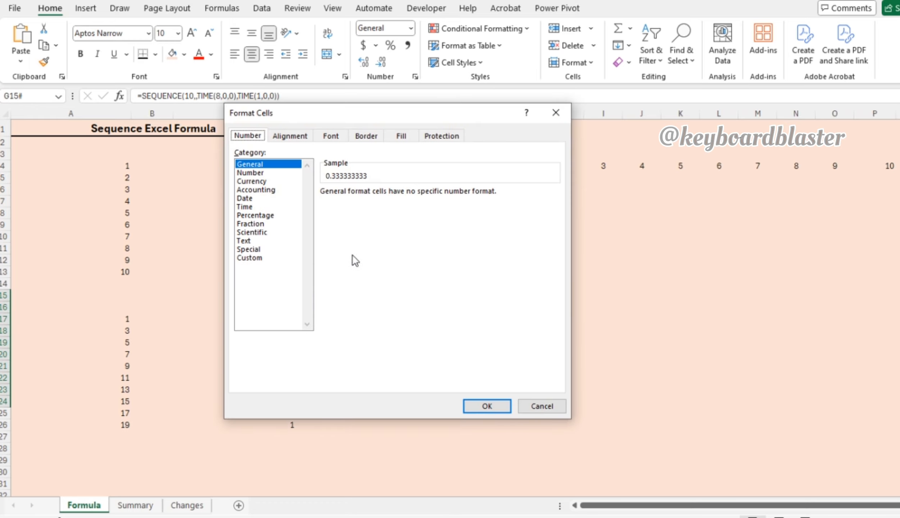
click(252, 207)
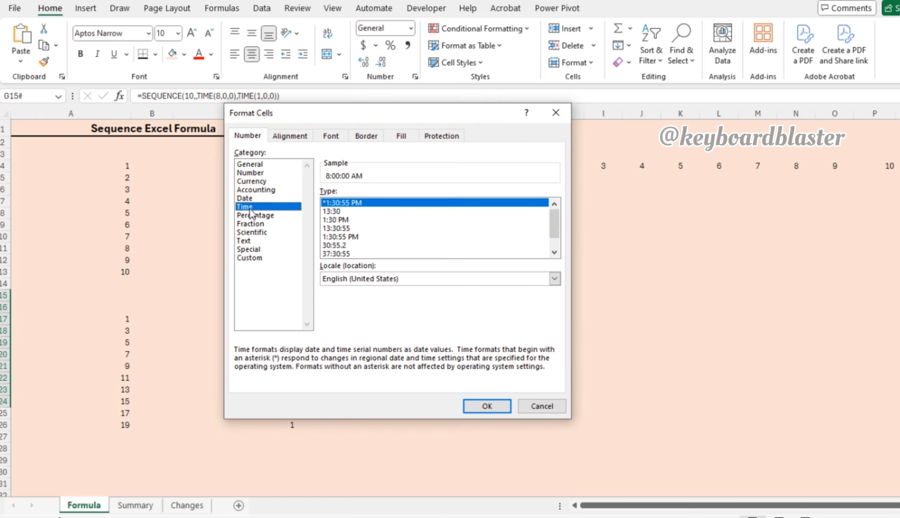
click(342, 237)
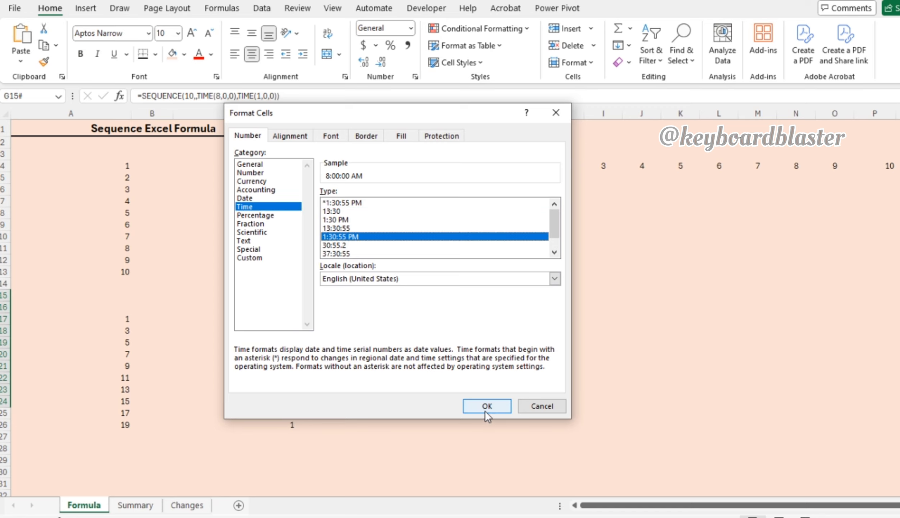
click(340, 254)
click(486, 411)
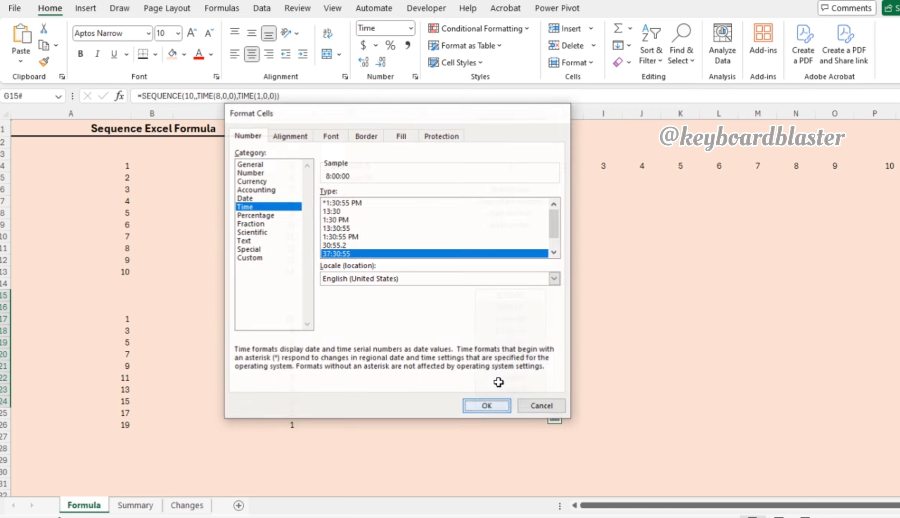
- Examine the hourly time values in G15:G24
click(516, 319)
click(533, 307)
click(527, 319)
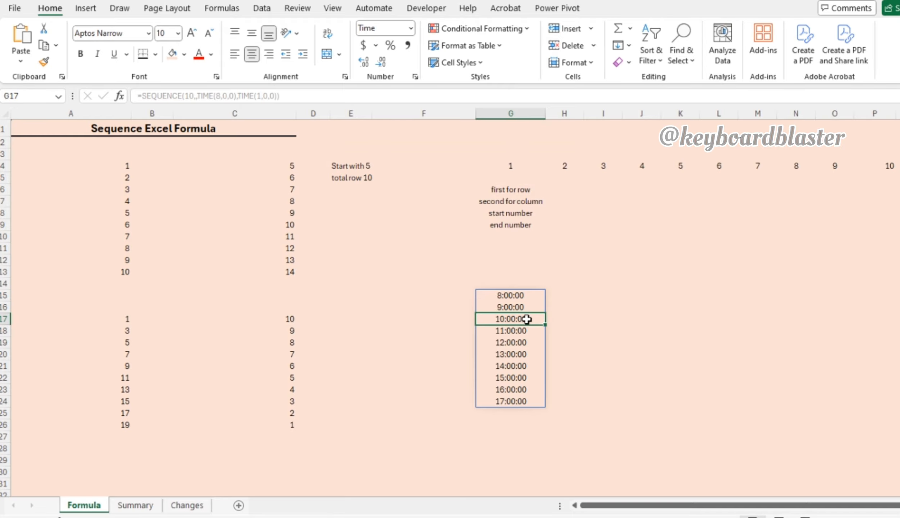
click(515, 330)
click(515, 366)
click(517, 400)
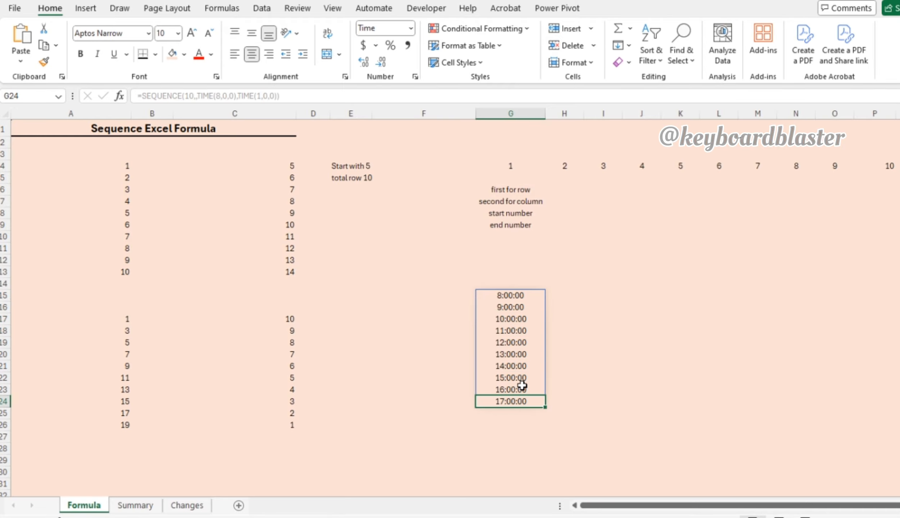
click(524, 342)
click(525, 307)
click(518, 295)
- Review the odd number, even number, column and weekly date sequence examples on the Summary sheet
click(141, 511)
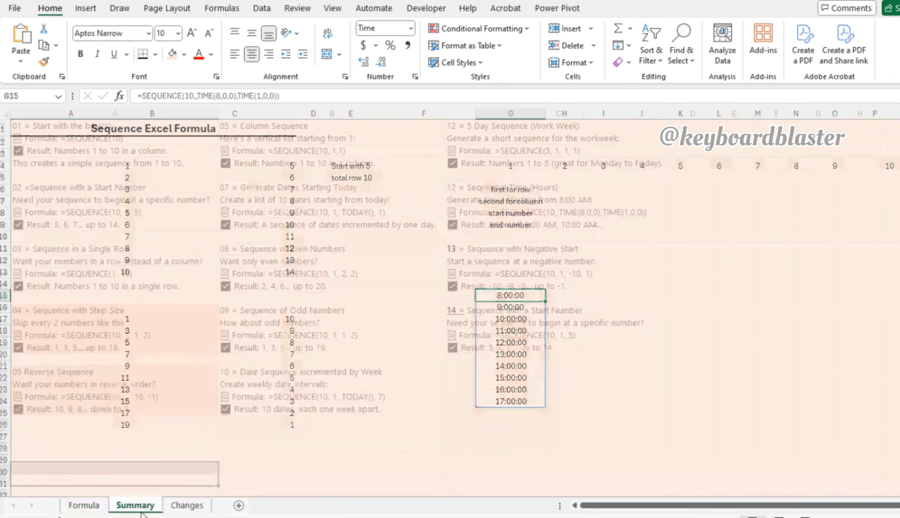
click(437, 311)
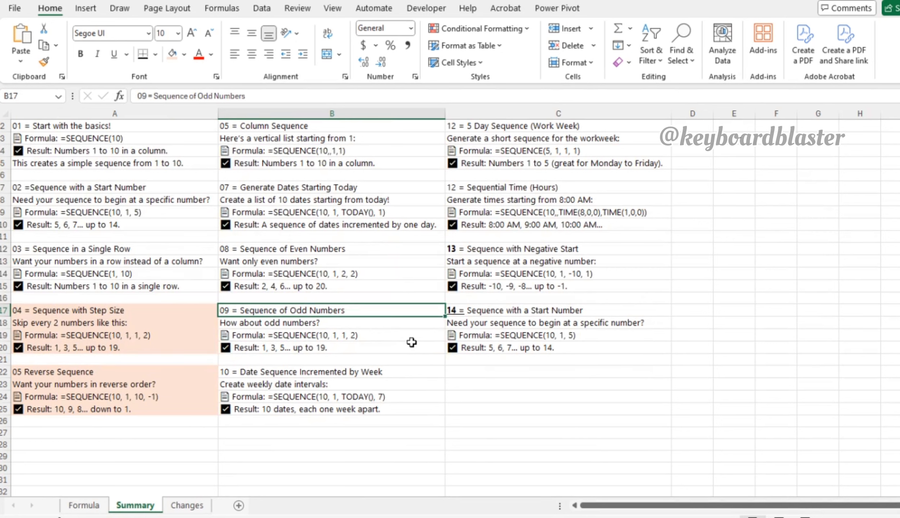
click(353, 348)
click(347, 335)
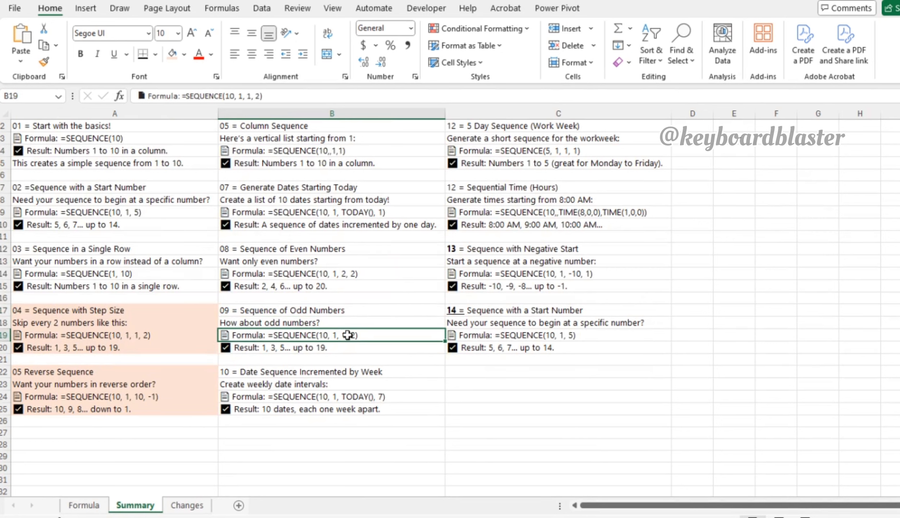
click(353, 277)
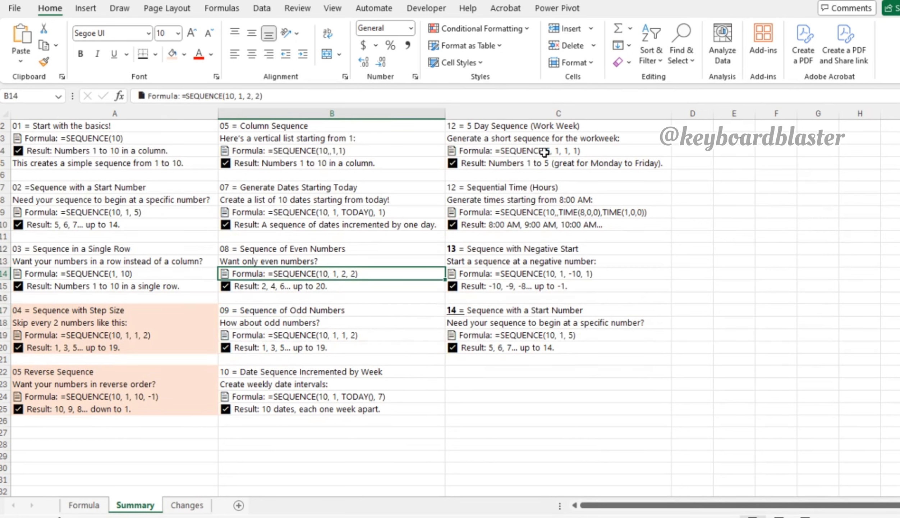
click(319, 162)
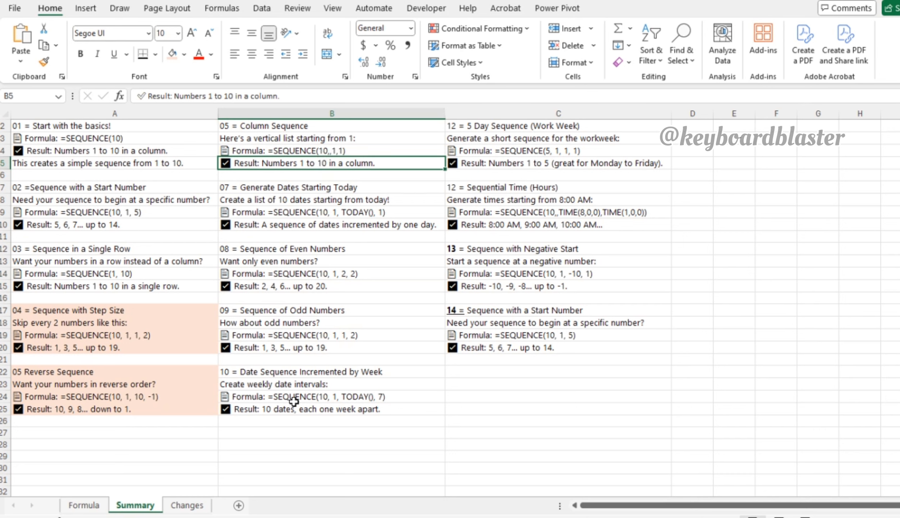
click(313, 395)
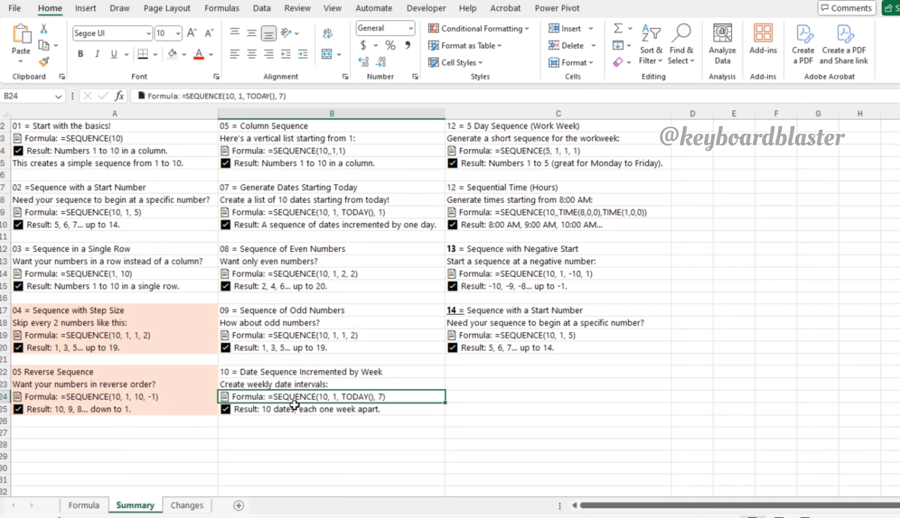